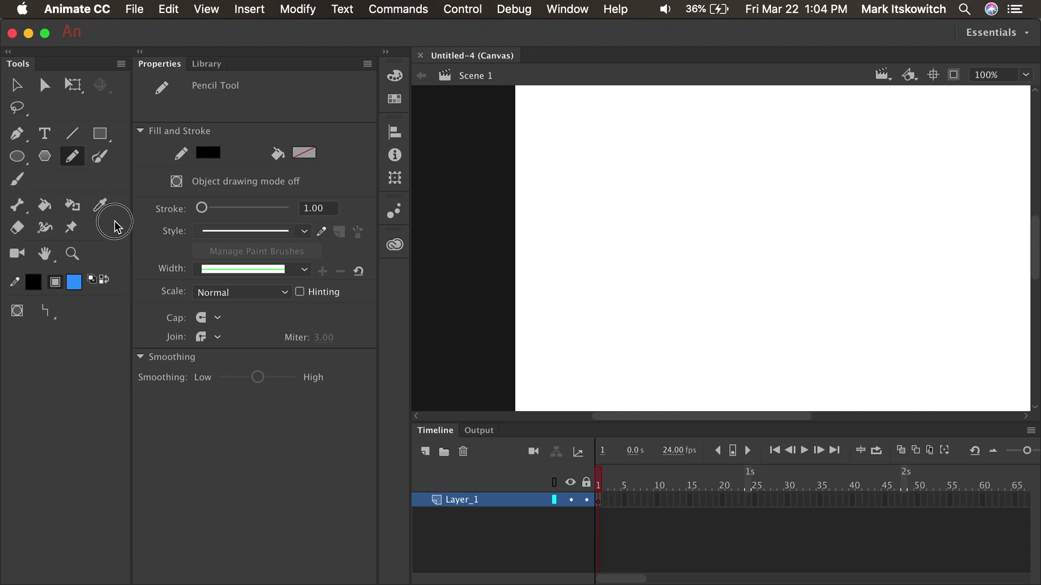
- Narrow the Tools panel to a single column and draw dividing lines across the boat's deck
{"action": "left_click_drag", "start_coordinate": [115, 228], "coordinate": [32, 230]}
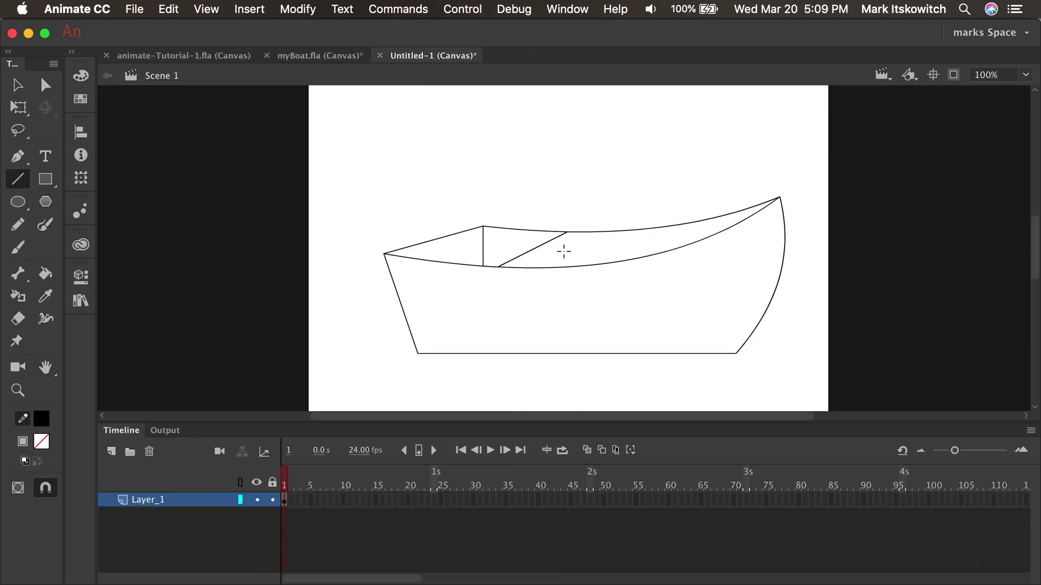
{"action": "mouse_move", "coordinate": [561, 267]}
{"action": "left_mouse_down"}
{"action": "mouse_move", "coordinate": [592, 233]}
{"action": "mouse_move", "coordinate": [643, 232]}
{"action": "left_mouse_up"}
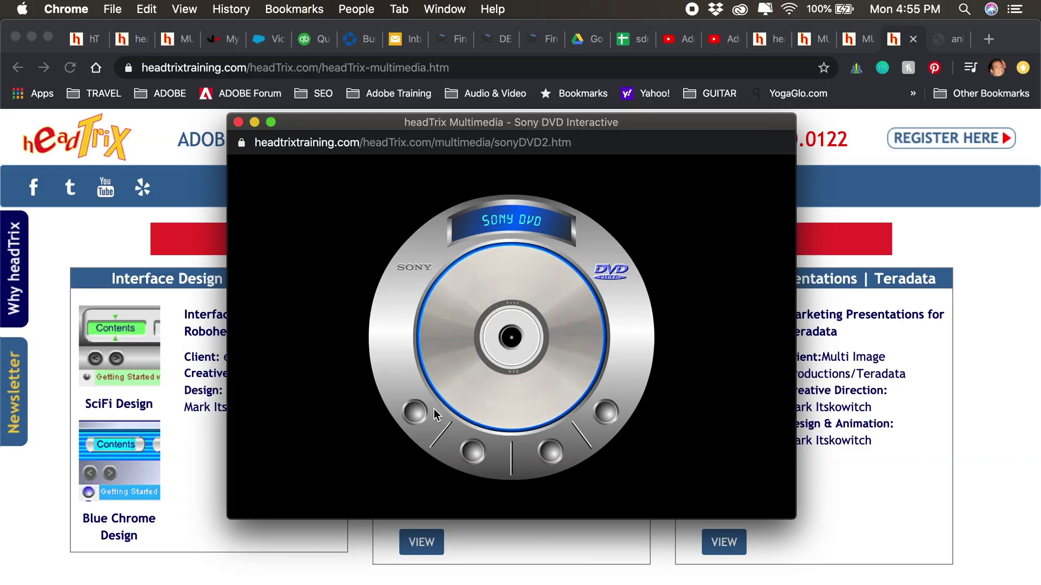
- View the Sony DVD Features screen, then the Terex Transmission, Motor and Pump animations
{"action": "left_click", "coordinate": [416, 414]}
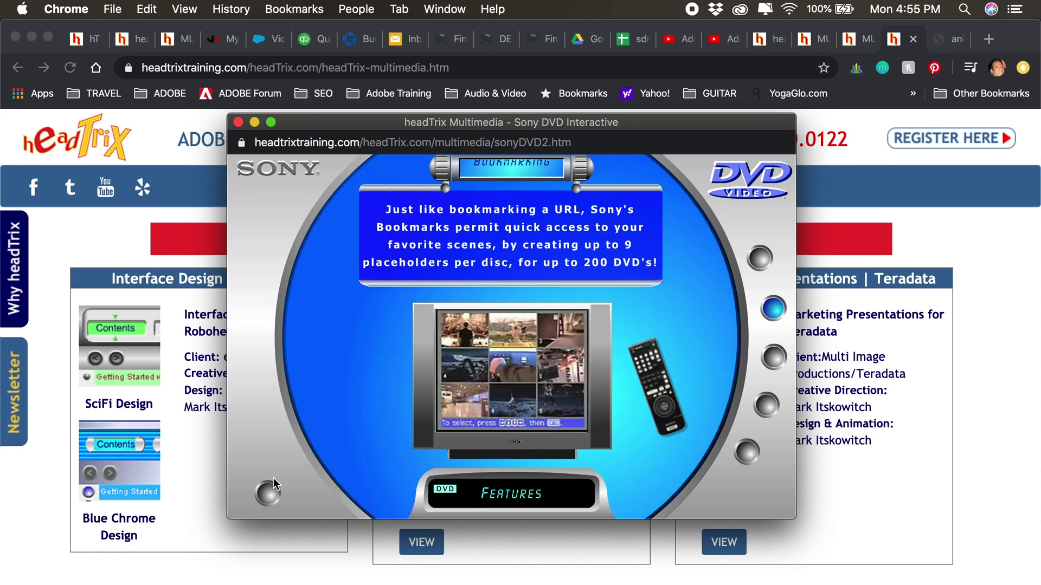
{"action": "left_click", "coordinate": [269, 491]}
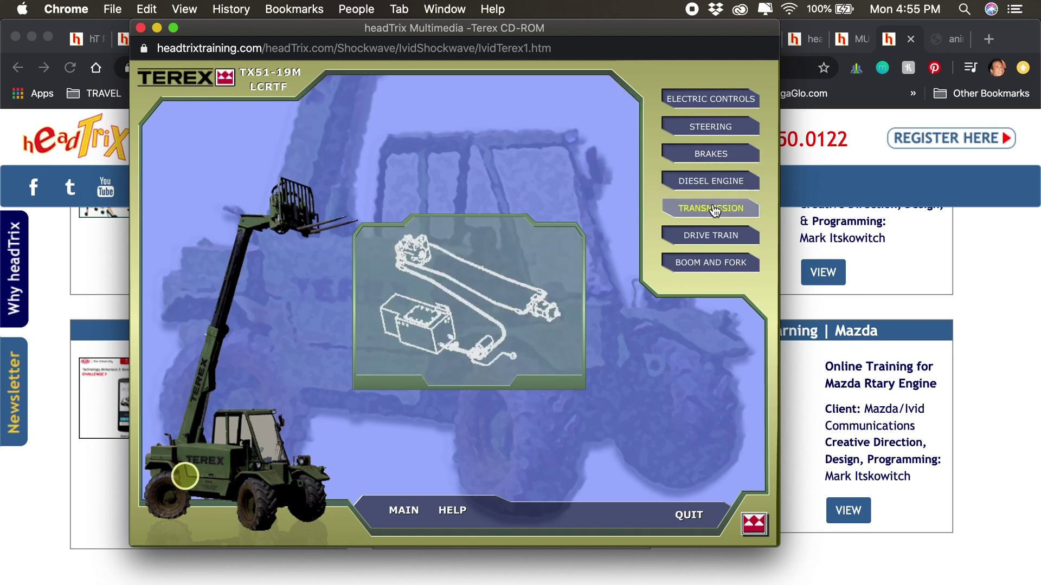
{"action": "left_click", "coordinate": [709, 211]}
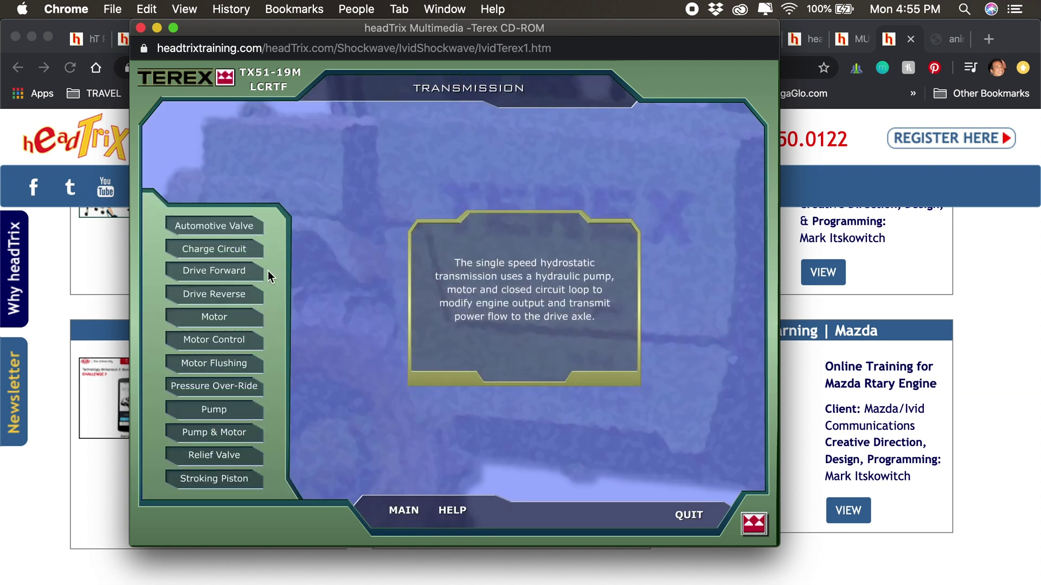
{"action": "left_click", "coordinate": [214, 317]}
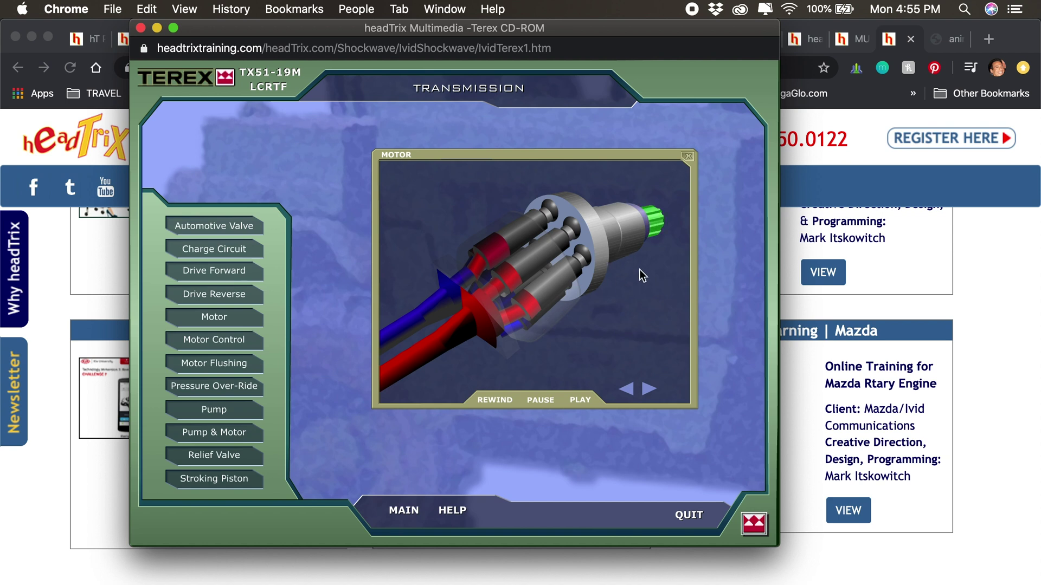
{"action": "left_click", "coordinate": [648, 391]}
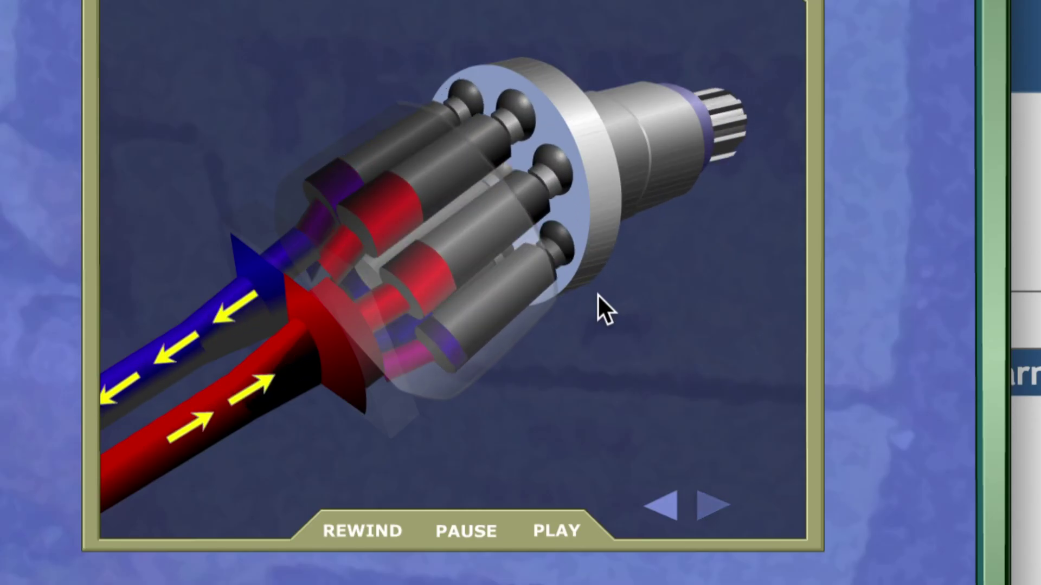
{"action": "left_click", "coordinate": [240, 412]}
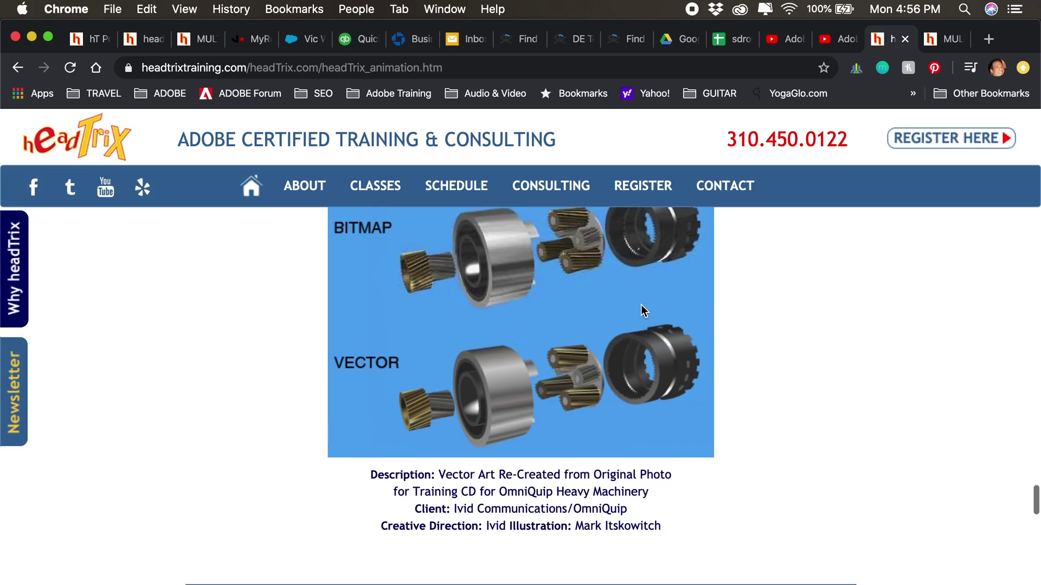
{"action": "scroll", "coordinate": [641, 304], "scroll_direction": "up", "scroll_amount": 2}
{"action": "scroll", "coordinate": [641, 304], "scroll_direction": "down", "scroll_amount": 1}
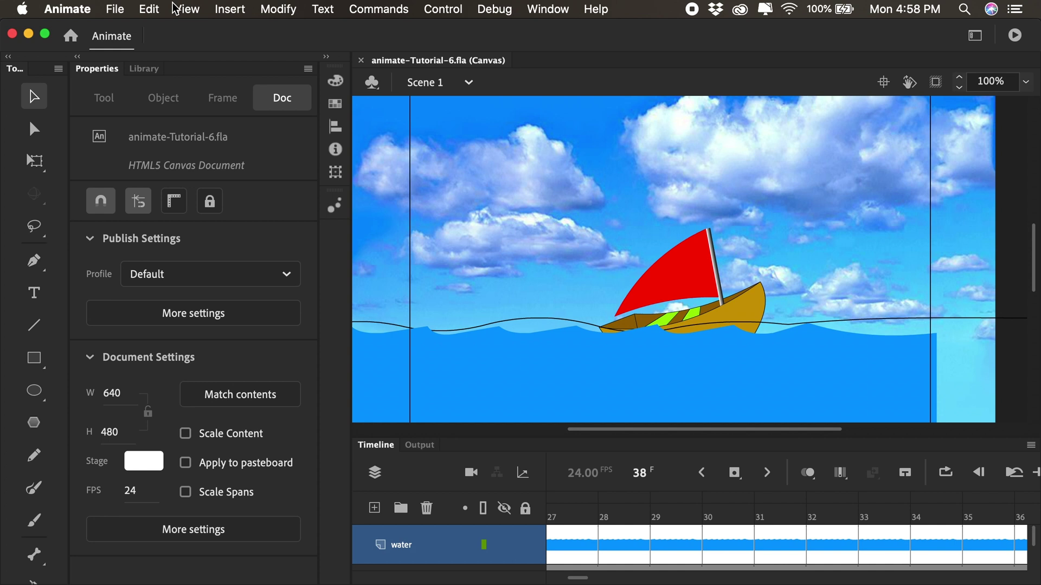
- Set the UI Appearance preference to Compact
{"action": "left_click", "coordinate": [80, 11]}
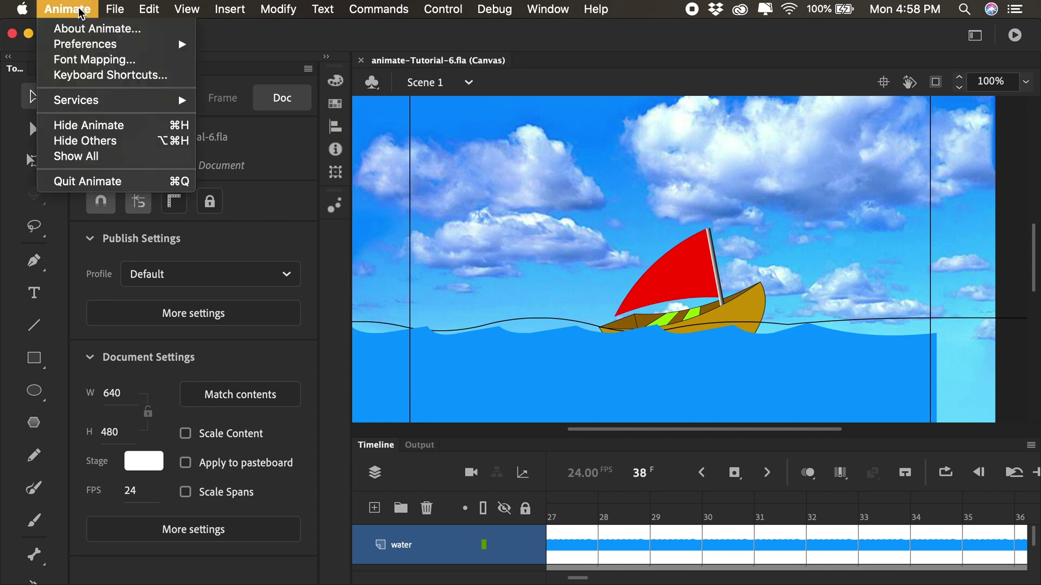
{"action": "mouse_move", "coordinate": [85, 45]}
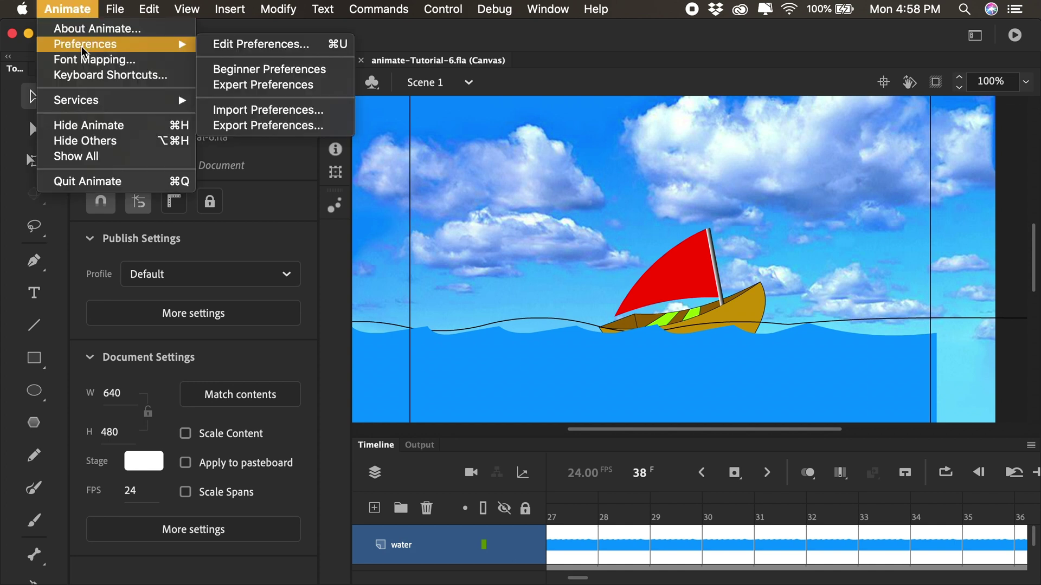
{"action": "left_click", "coordinate": [257, 44]}
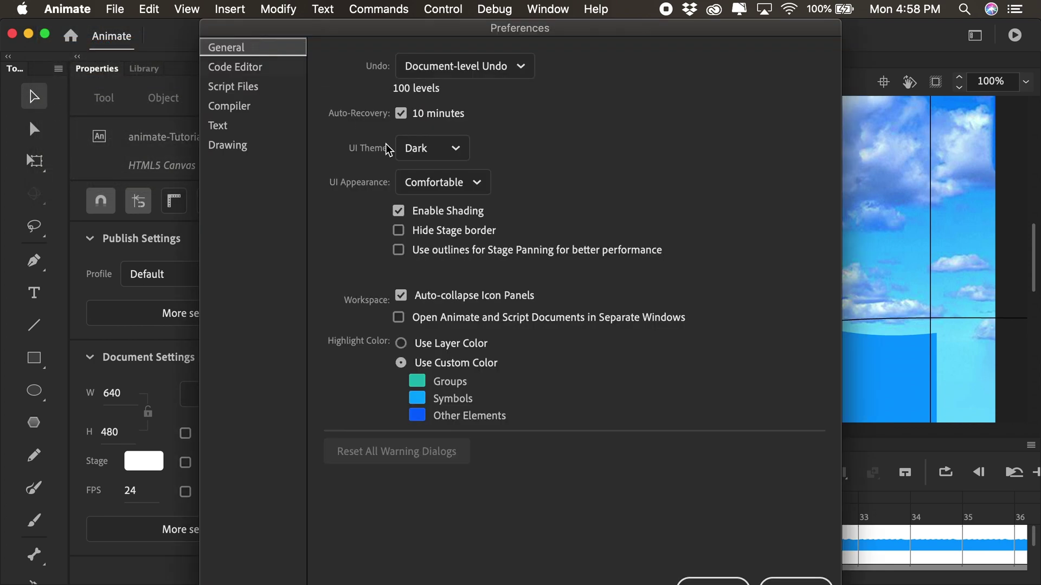
{"action": "left_click", "coordinate": [474, 185]}
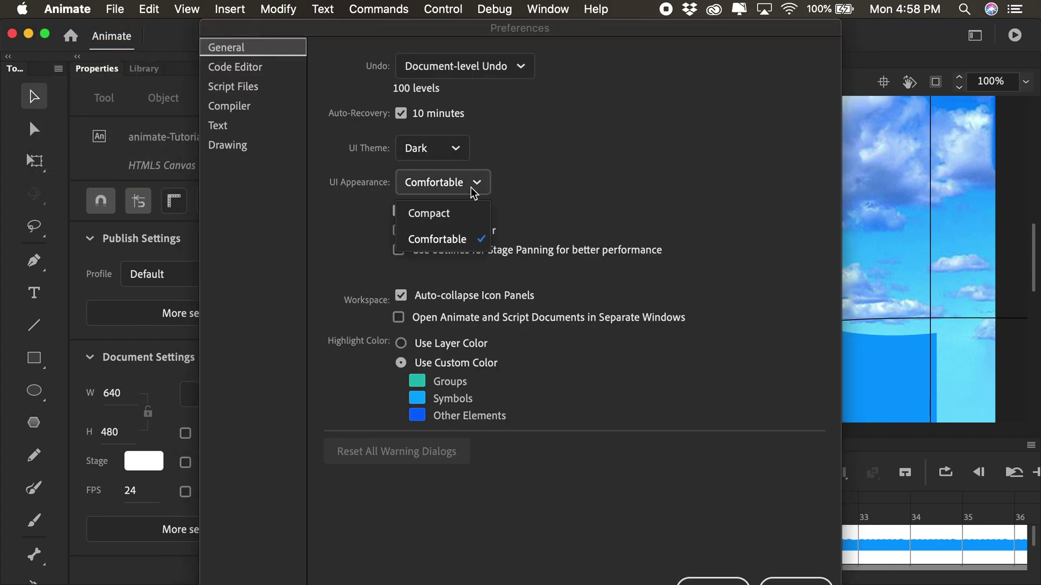
{"action": "left_click", "coordinate": [429, 214]}
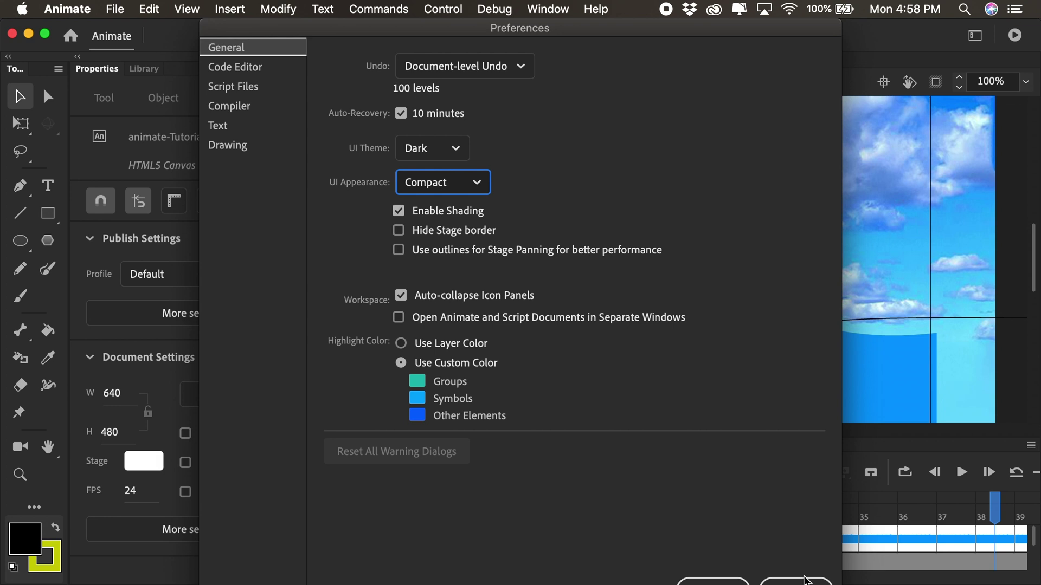
{"action": "left_click", "coordinate": [795, 581]}
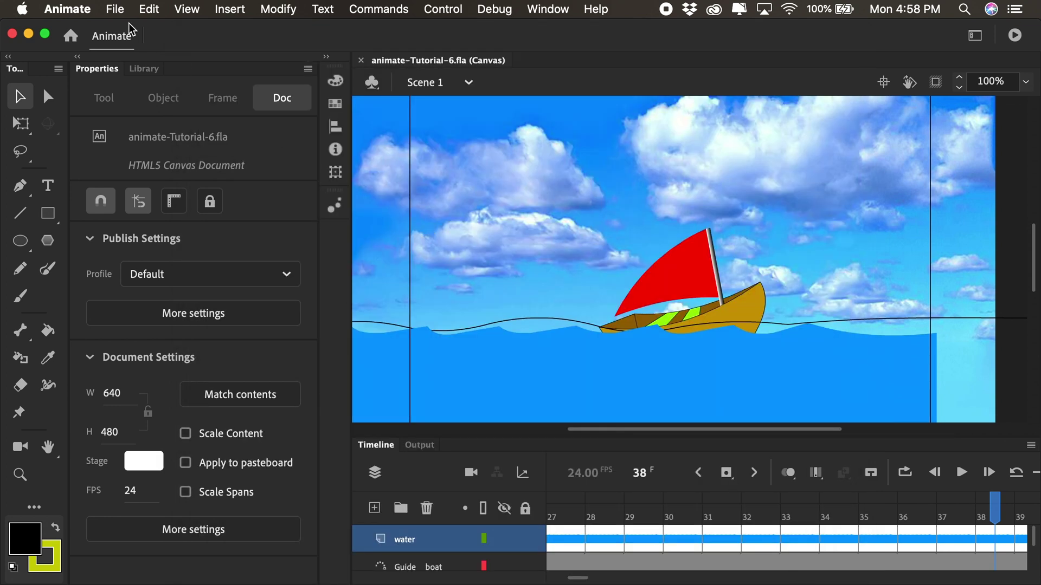
- Apply the Expert Preferences setup and load the Marks Space workspace
{"action": "left_click", "coordinate": [66, 9]}
{"action": "mouse_move", "coordinate": [85, 44]}
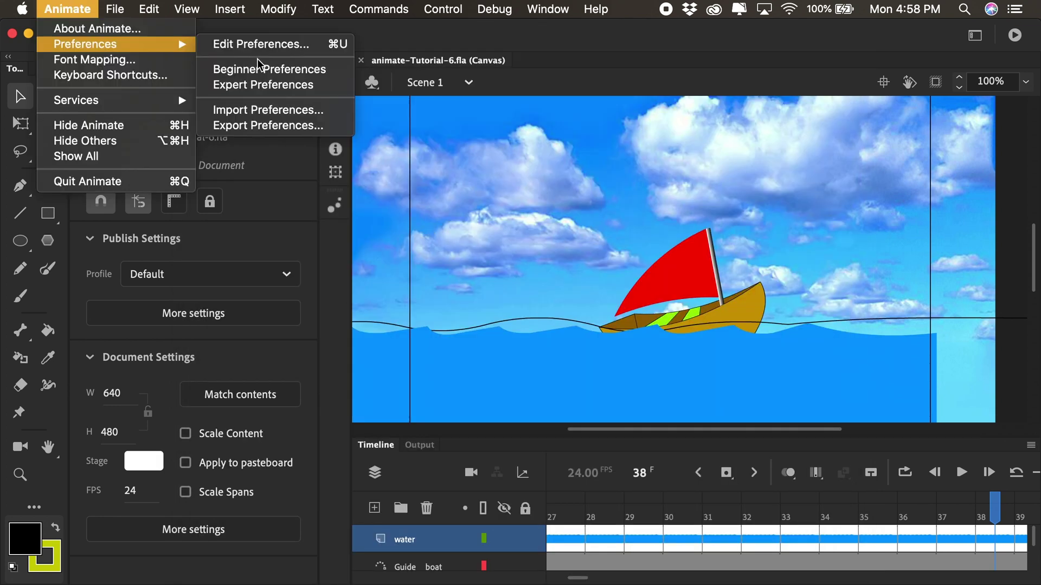
{"action": "left_click", "coordinate": [268, 87]}
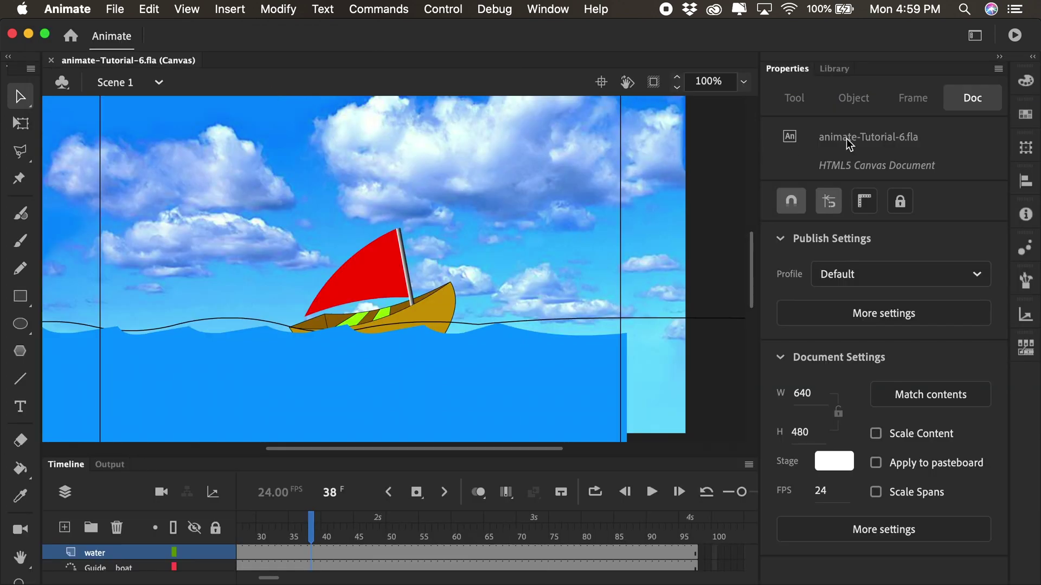
{"action": "left_click", "coordinate": [975, 36]}
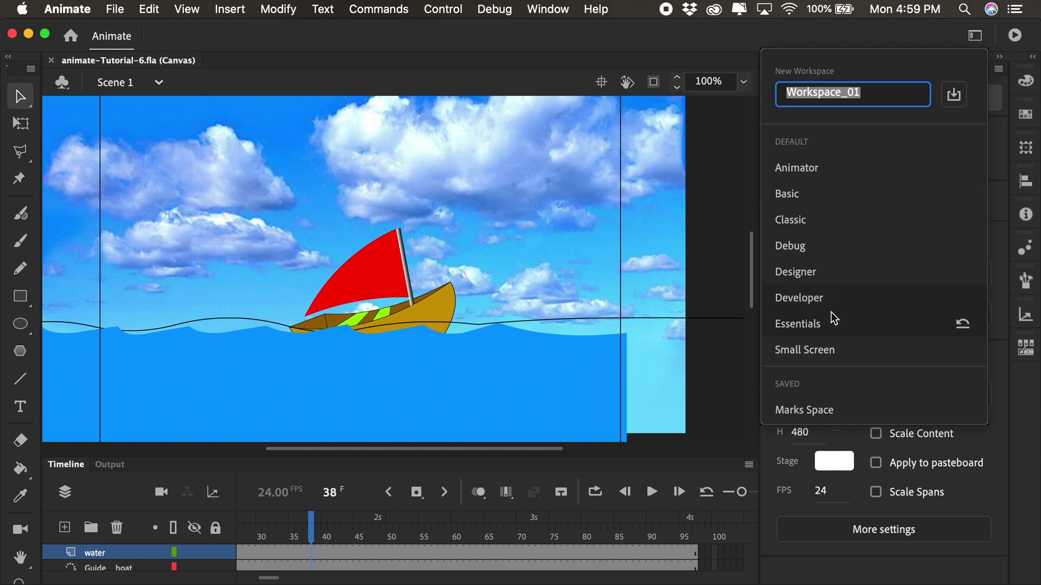
{"action": "left_click", "coordinate": [810, 416]}
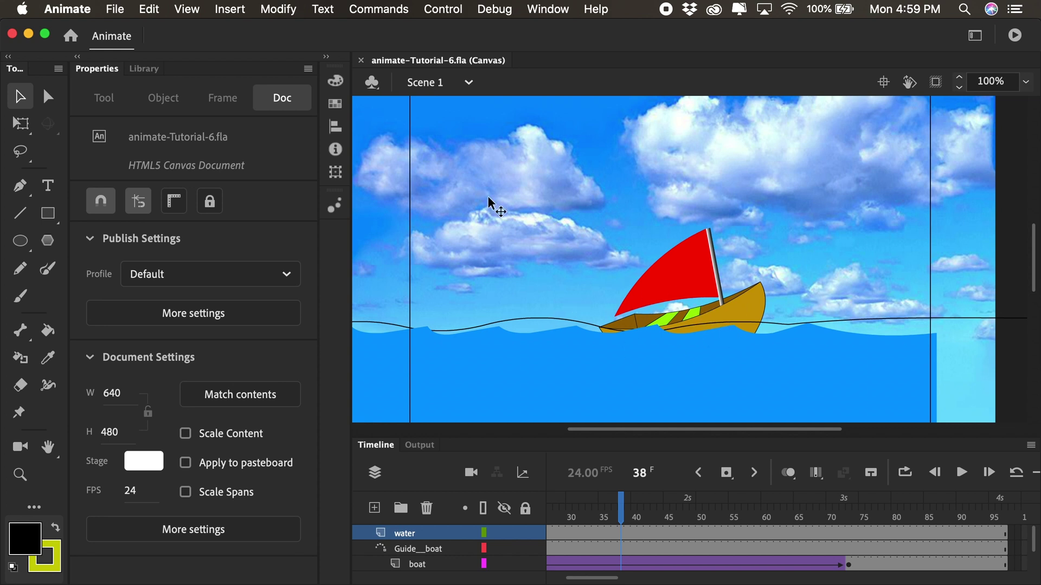
- Edit the Boat symbol from the Library, select its hull with edges hidden, and show Color settings
{"action": "left_click", "coordinate": [141, 70]}
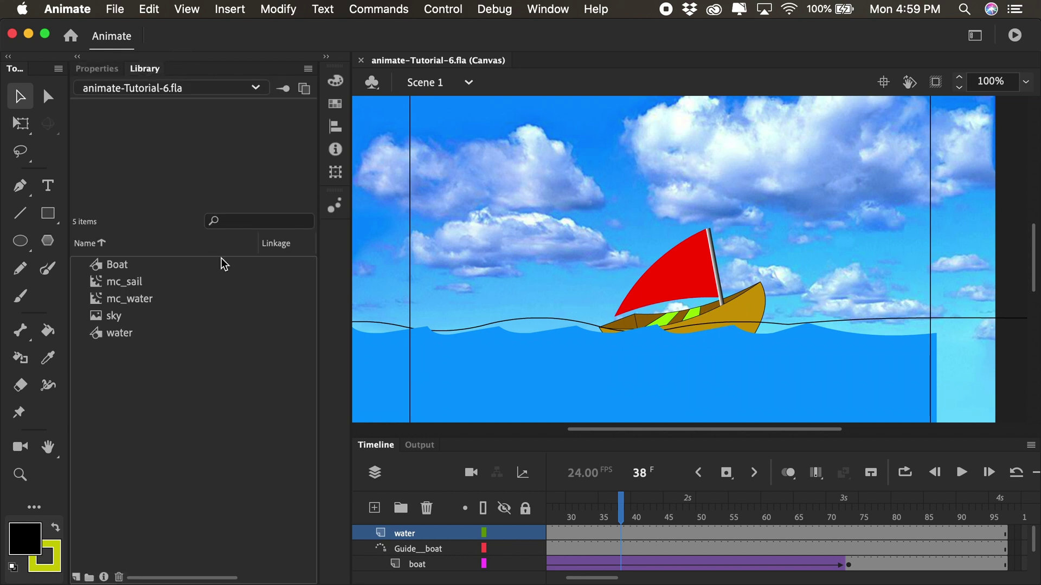
{"action": "double_click", "coordinate": [118, 265]}
{"action": "double_click", "coordinate": [96, 270]}
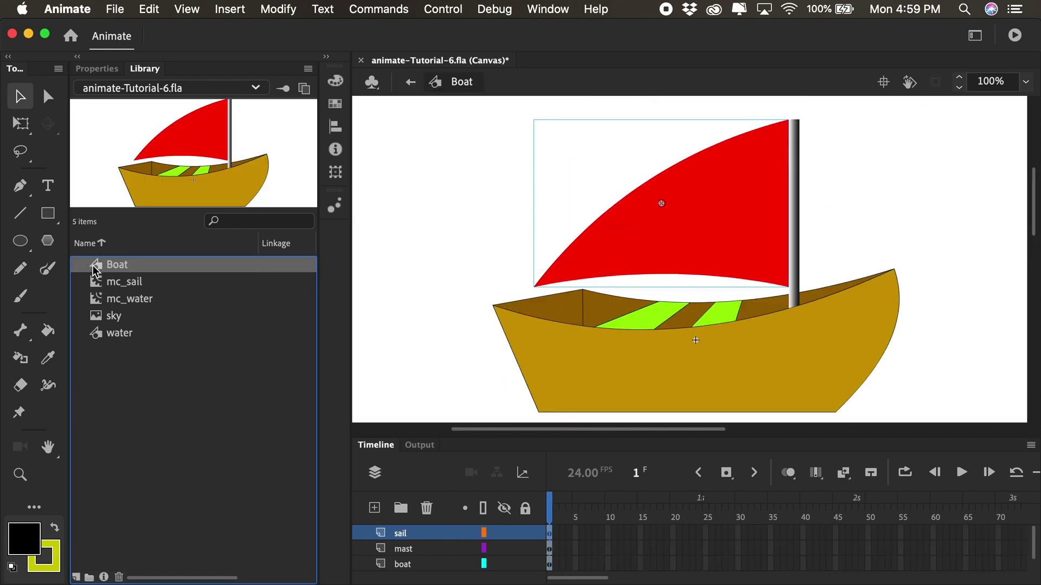
{"action": "left_click", "coordinate": [672, 375]}
{"action": "key", "text": "super+shift+a"}
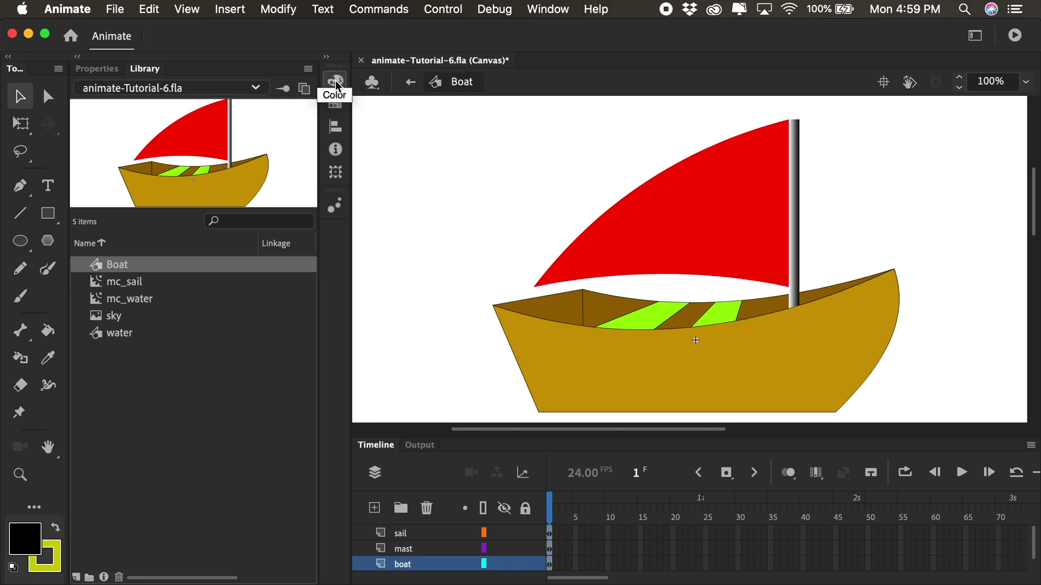
{"action": "left_click", "coordinate": [335, 82]}
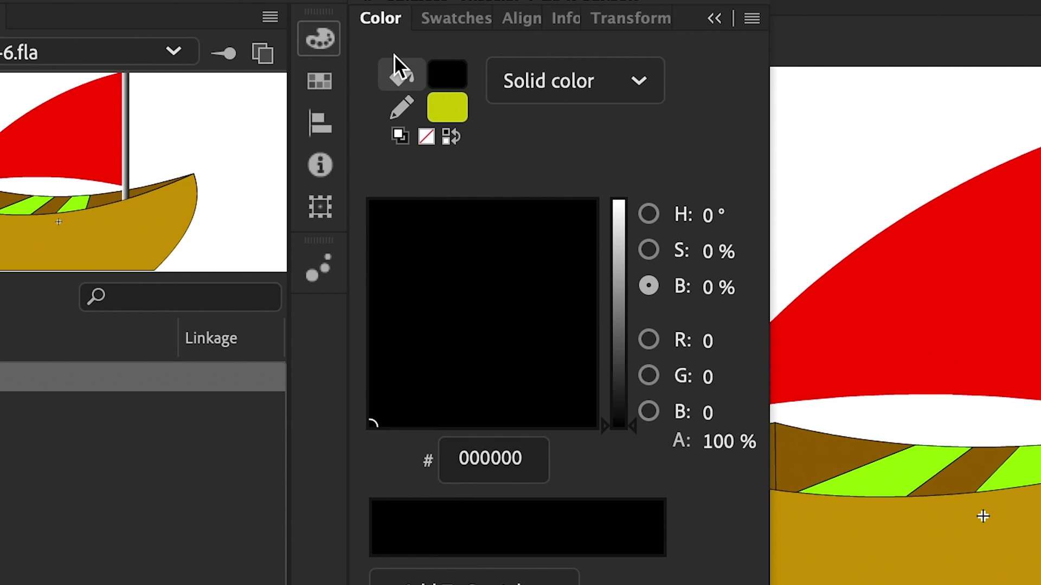
- Change the hull fill to a black-to-white linear gradient and inspect both colour stops
{"action": "left_click", "coordinate": [530, 79]}
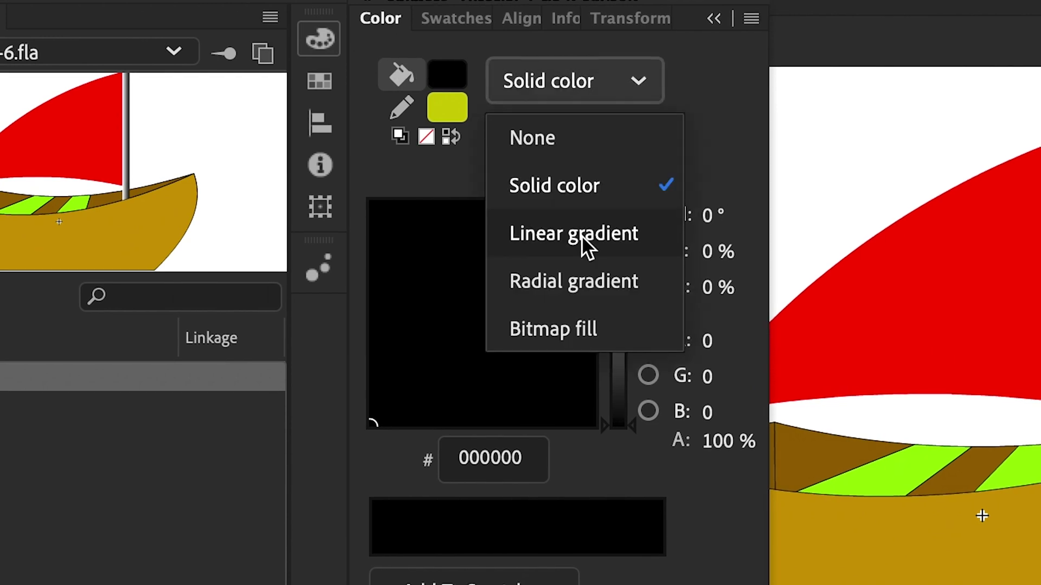
{"action": "left_click", "coordinate": [581, 238]}
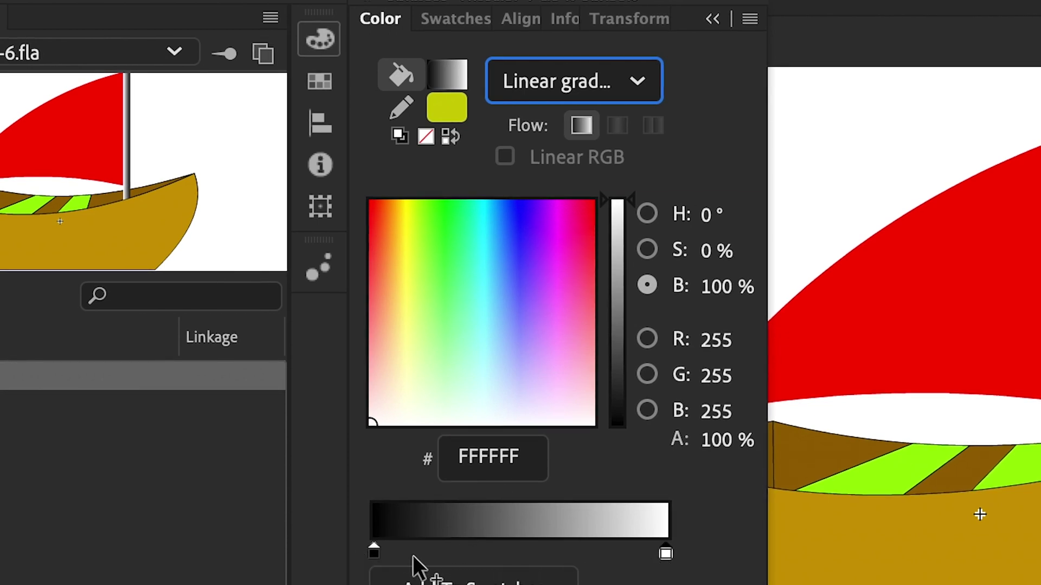
{"action": "left_click", "coordinate": [374, 553]}
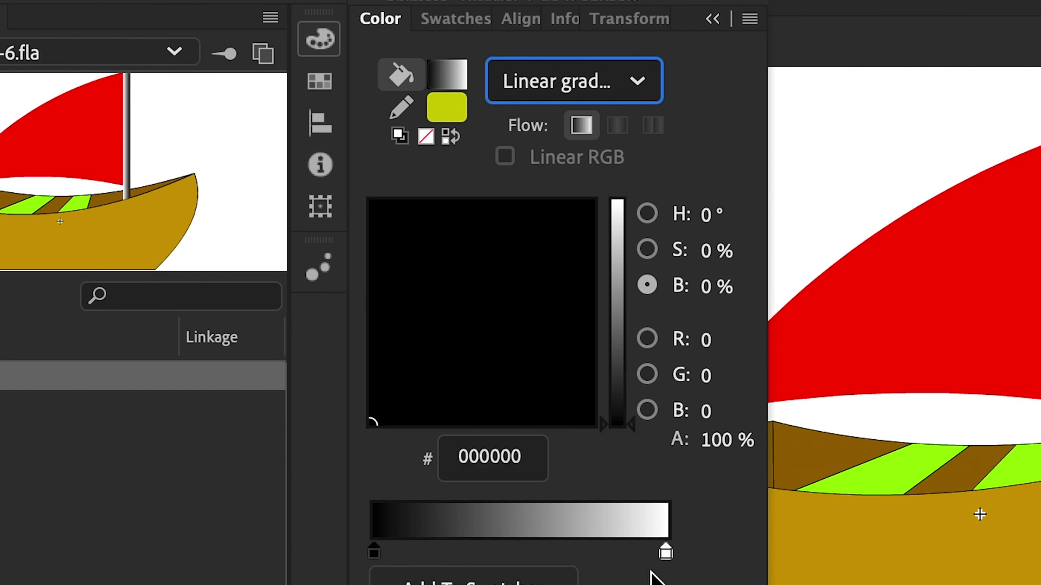
{"action": "left_click", "coordinate": [665, 553]}
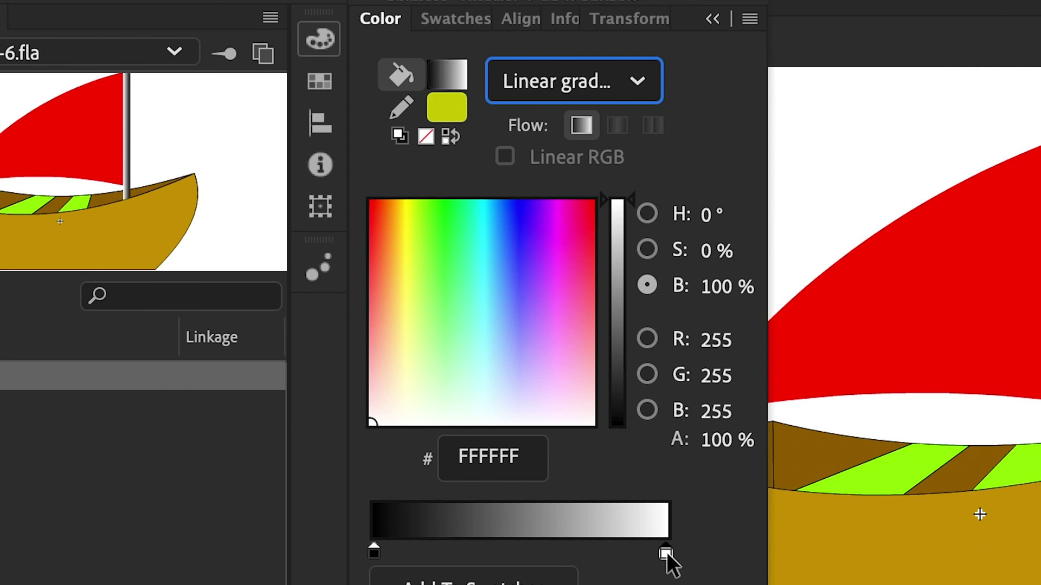
{"action": "left_click", "coordinate": [374, 556]}
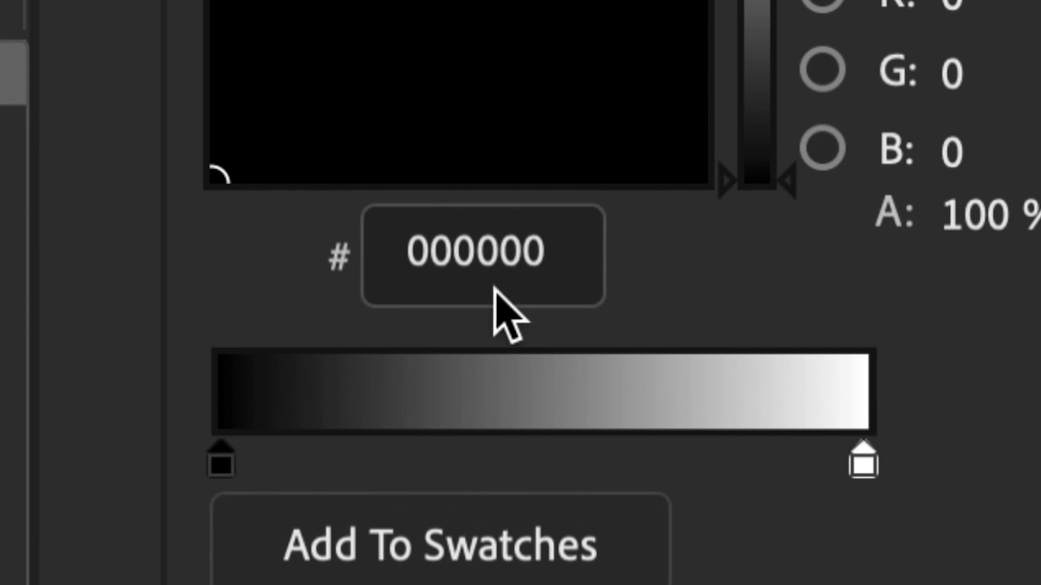
{"action": "left_click", "coordinate": [864, 464]}
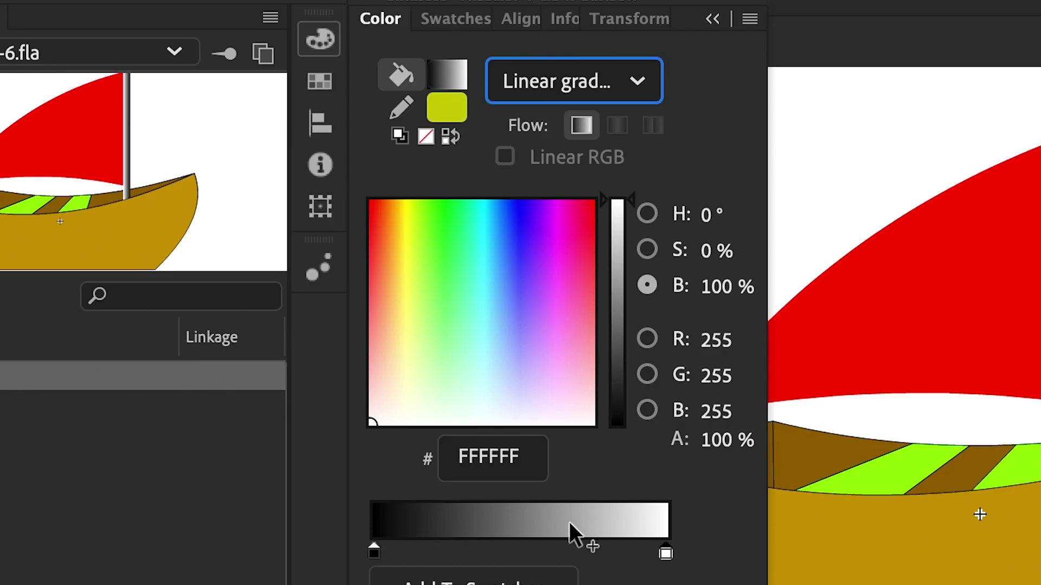
- Add six extra stops to the gradient, colouring two of them red and yellow
{"action": "left_click", "coordinate": [410, 549]}
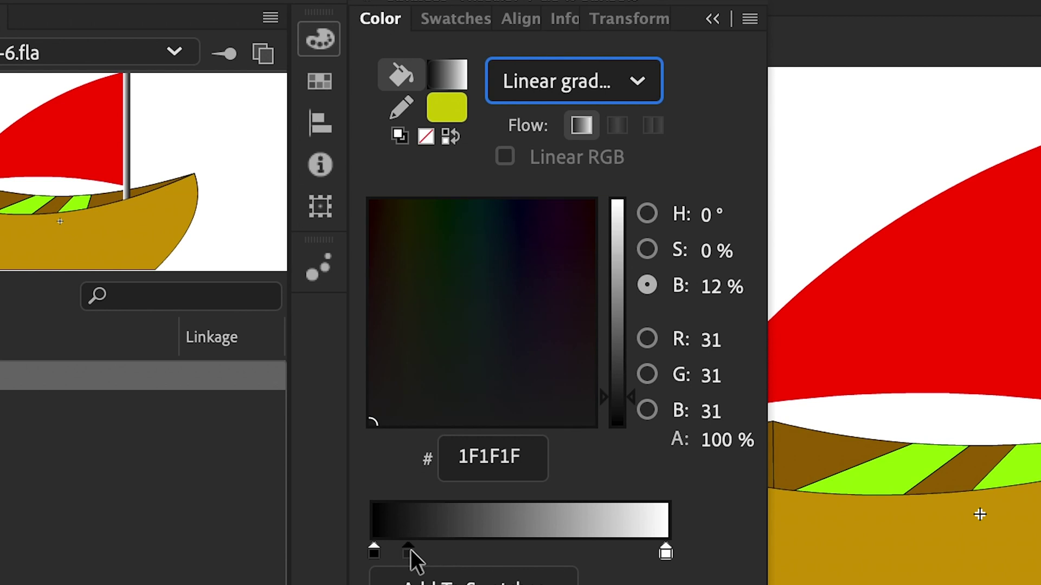
{"action": "left_click", "coordinate": [439, 549]}
{"action": "left_click", "coordinate": [497, 549]}
{"action": "left_click", "coordinate": [541, 550]}
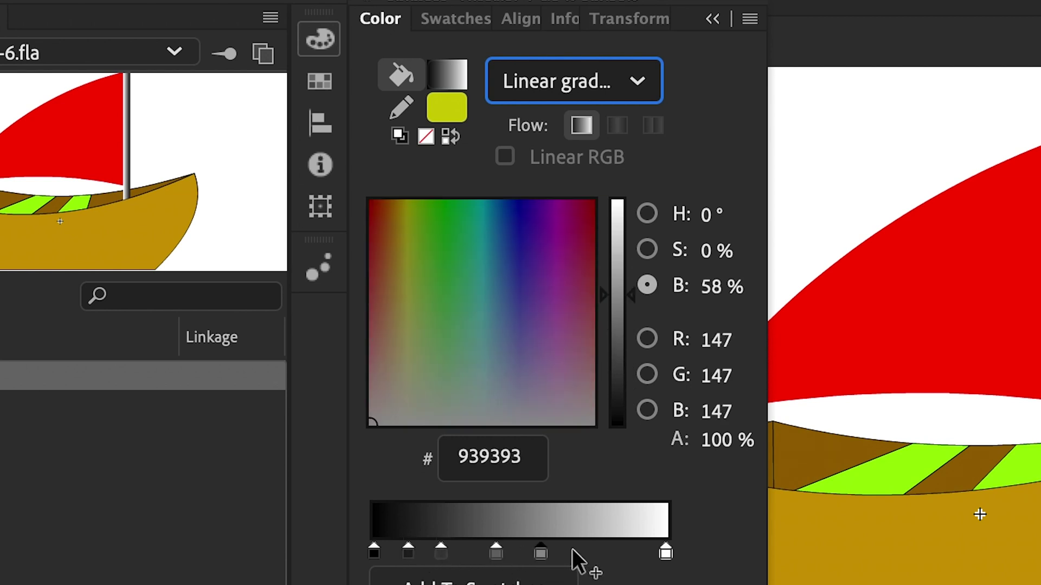
{"action": "left_click", "coordinate": [587, 549]}
{"action": "left_click", "coordinate": [619, 551]}
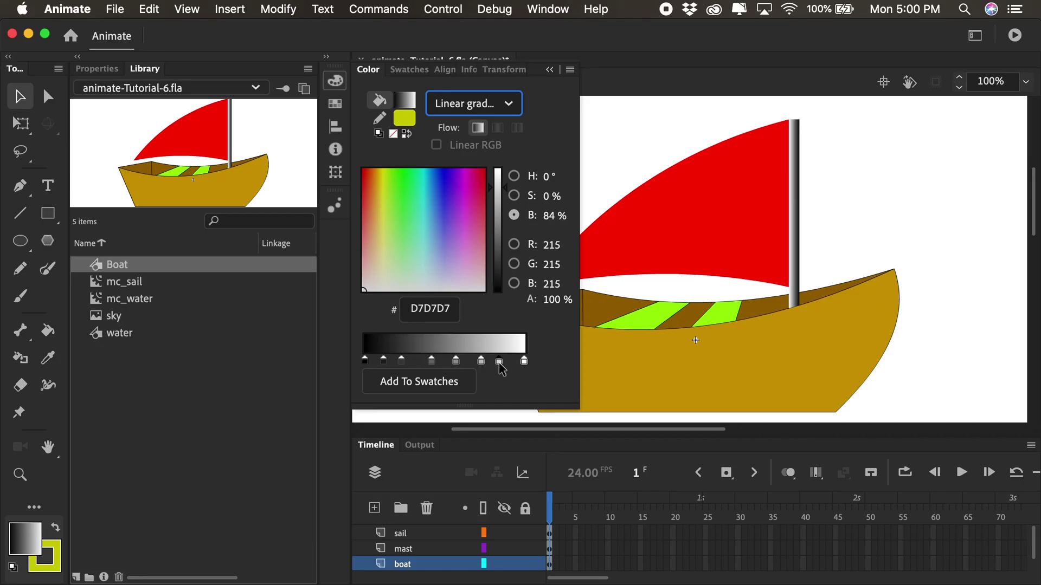
{"action": "left_click", "coordinate": [499, 364]}
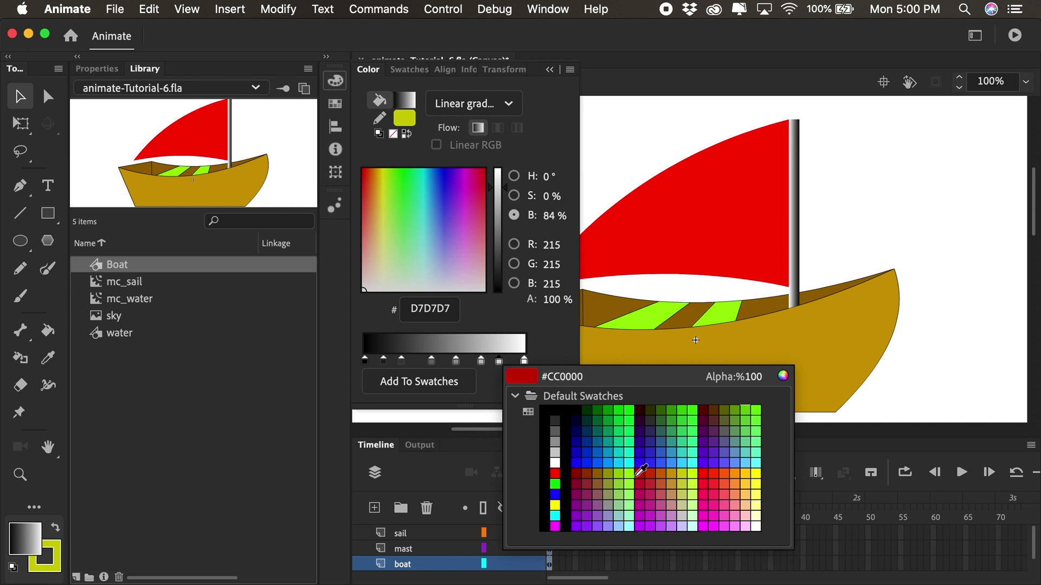
{"action": "left_click", "coordinate": [638, 480]}
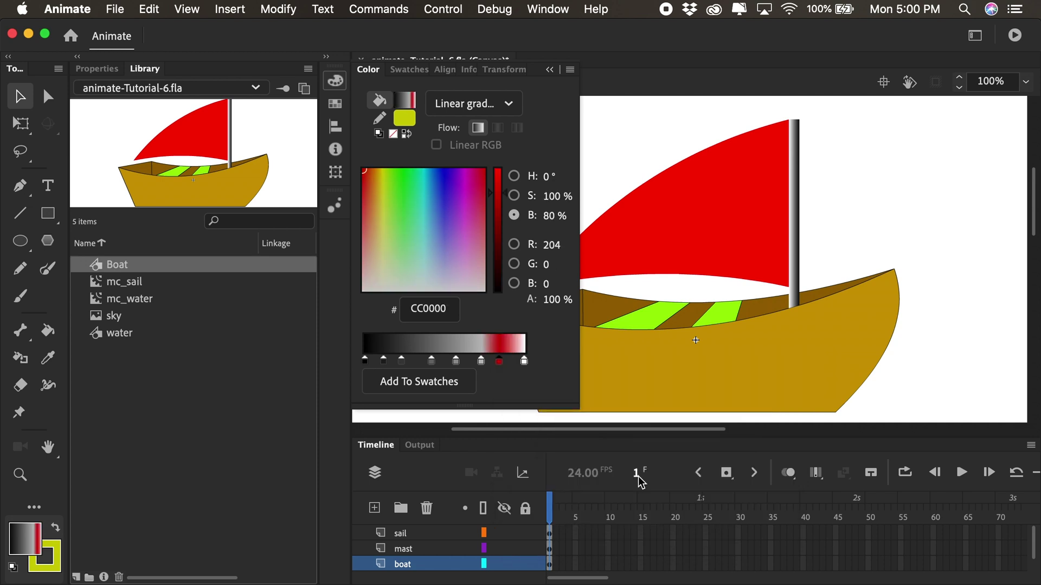
{"action": "double_click", "coordinate": [431, 361]}
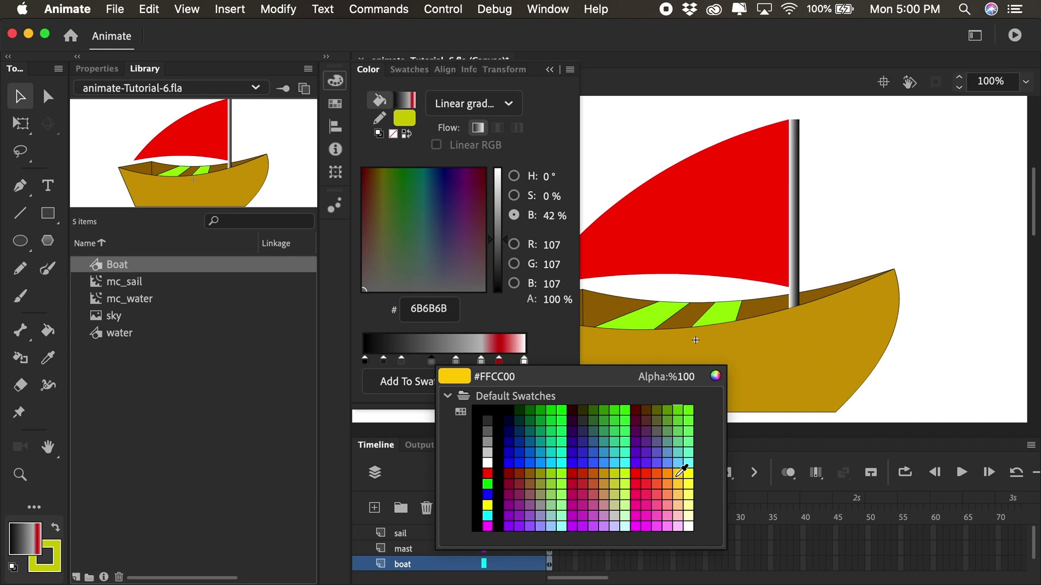
{"action": "left_click", "coordinate": [682, 476]}
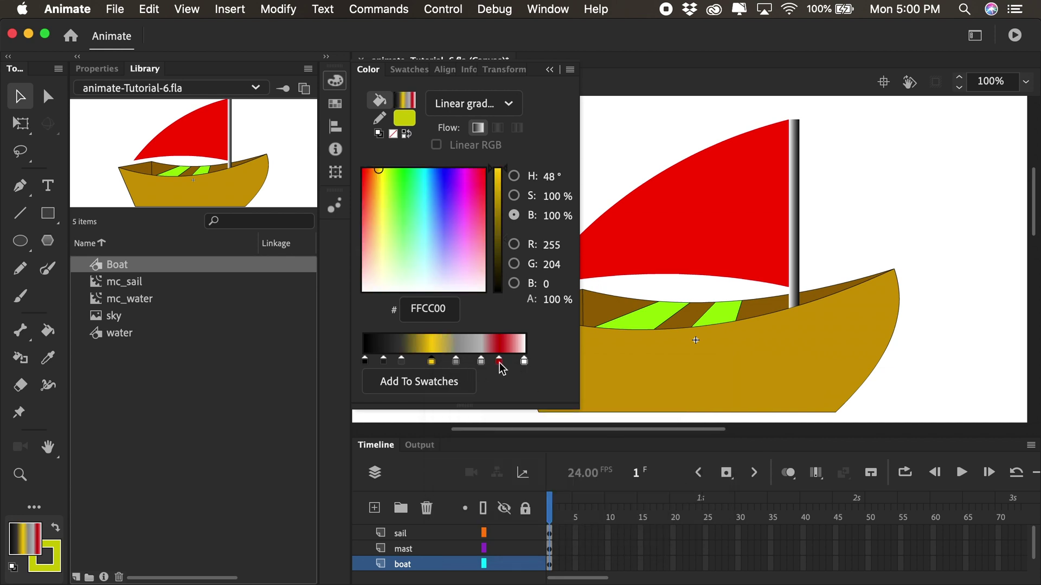
- Remove the red, grey, yellow and extra dark stops from the gradient
{"action": "left_click_drag", "start_coordinate": [500, 364], "coordinate": [624, 523]}
{"action": "left_click_drag", "start_coordinate": [480, 363], "coordinate": [529, 403]}
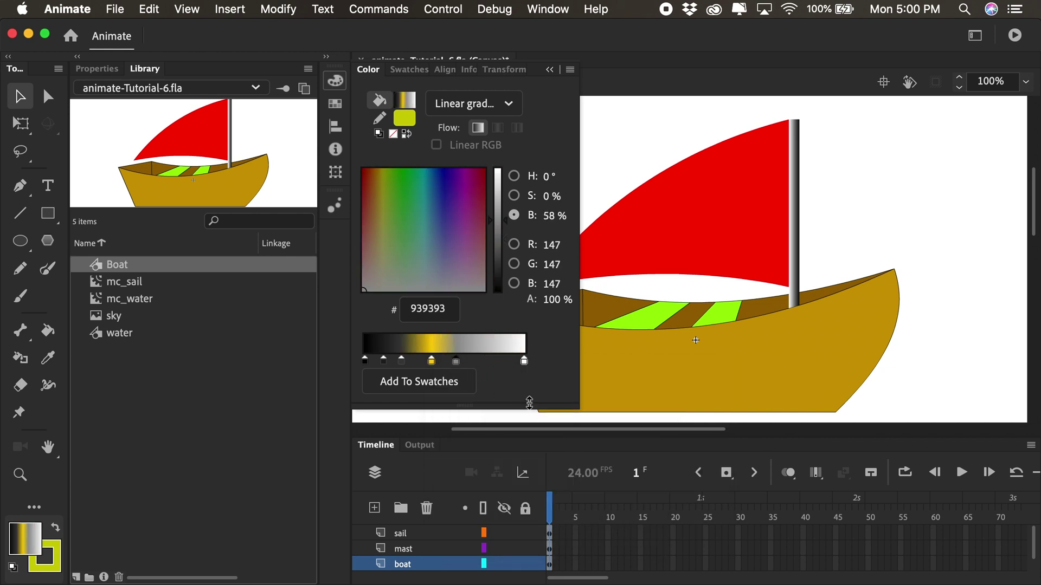
{"action": "left_click_drag", "start_coordinate": [431, 360], "coordinate": [431, 399]}
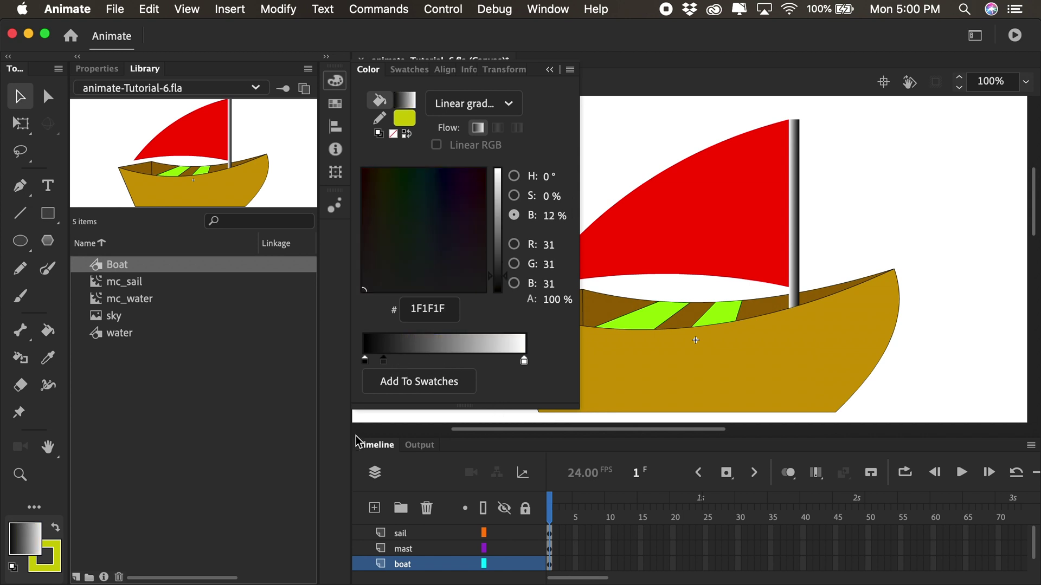
{"action": "left_click_drag", "start_coordinate": [383, 361], "coordinate": [336, 477]}
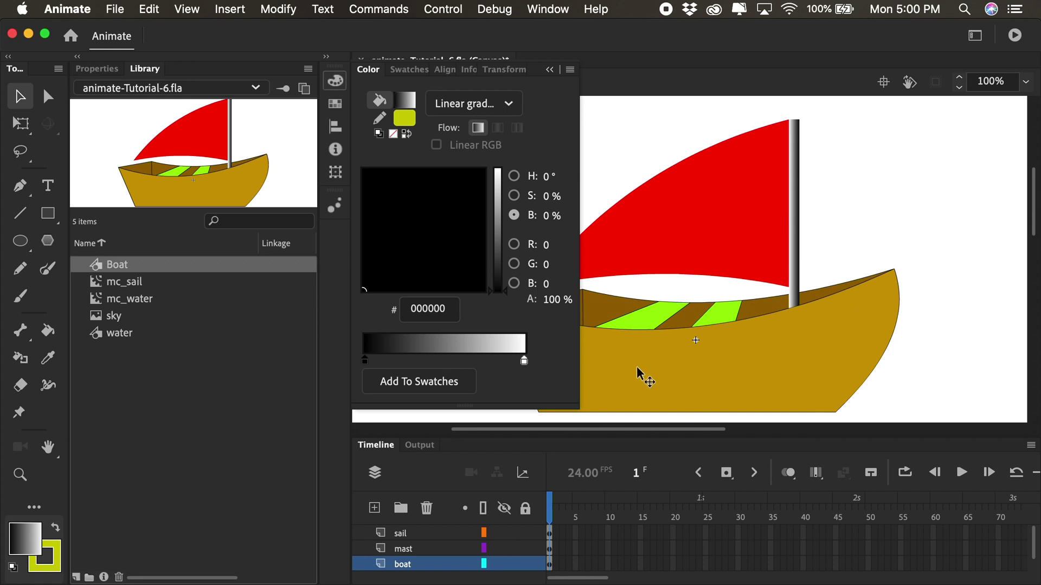
- Sample the hull's gold #CC9900 into both stops and darken the right stop to 36% brightness
{"action": "left_click", "coordinate": [365, 363]}
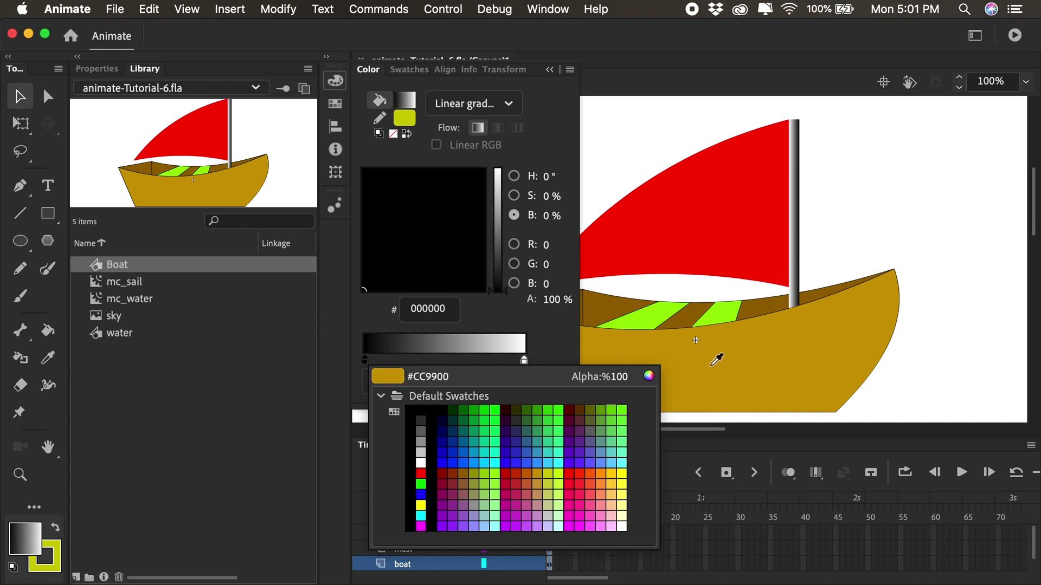
{"action": "left_click", "coordinate": [712, 366]}
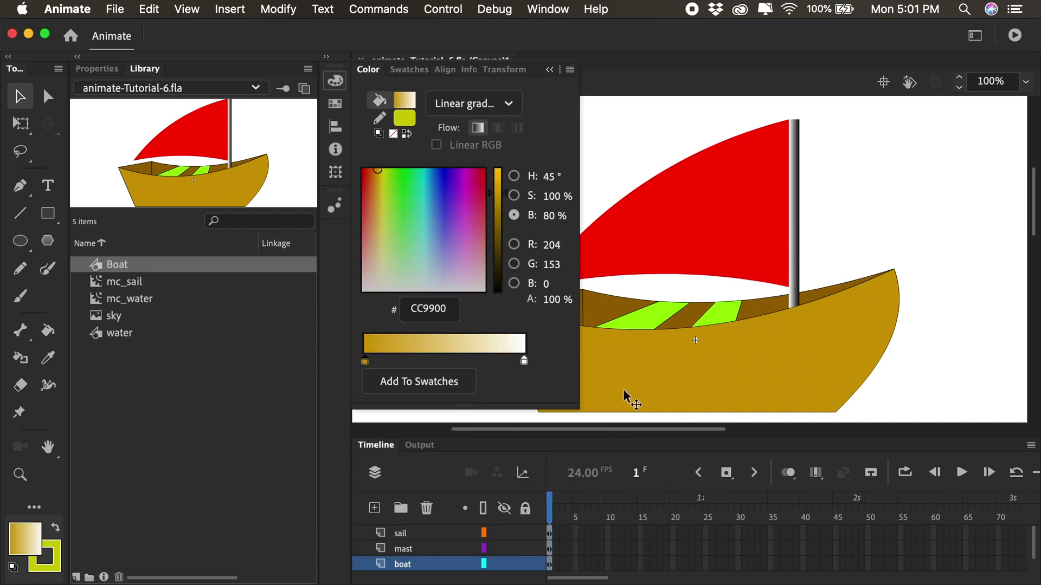
{"action": "left_click", "coordinate": [524, 363]}
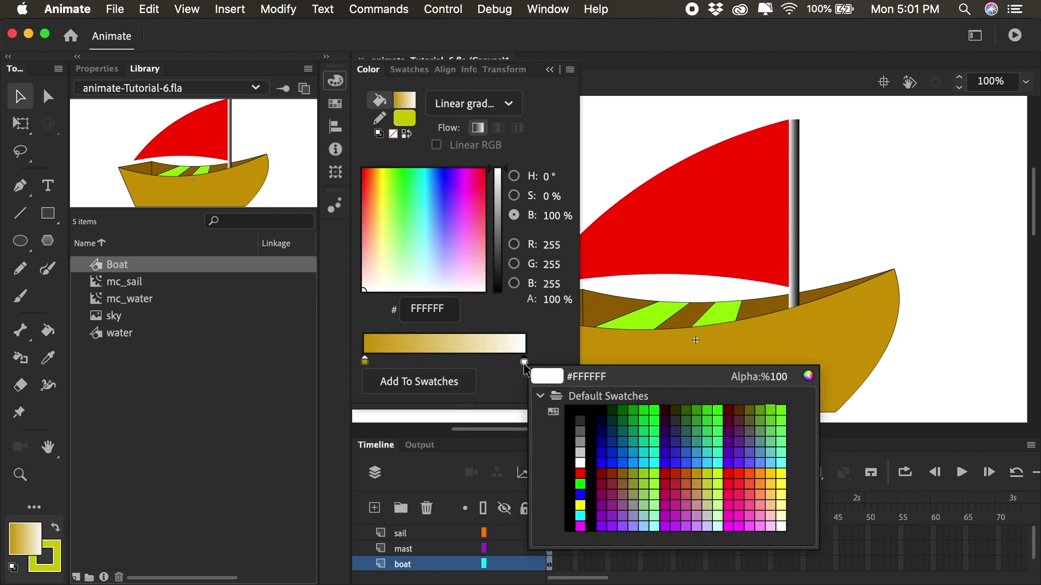
{"action": "left_click", "coordinate": [681, 348]}
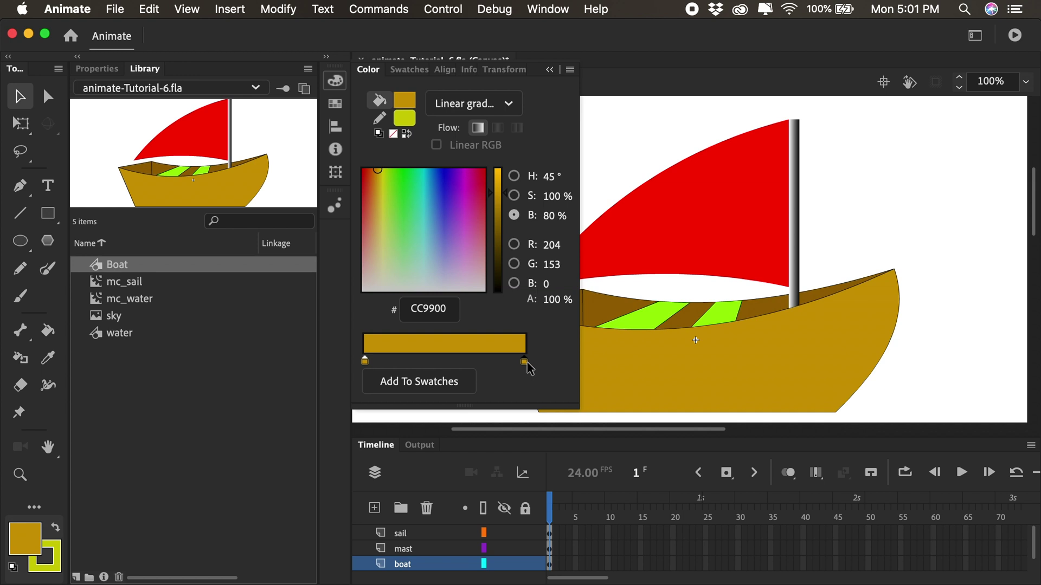
{"action": "left_click", "coordinate": [514, 175]}
{"action": "left_click", "coordinate": [514, 195]}
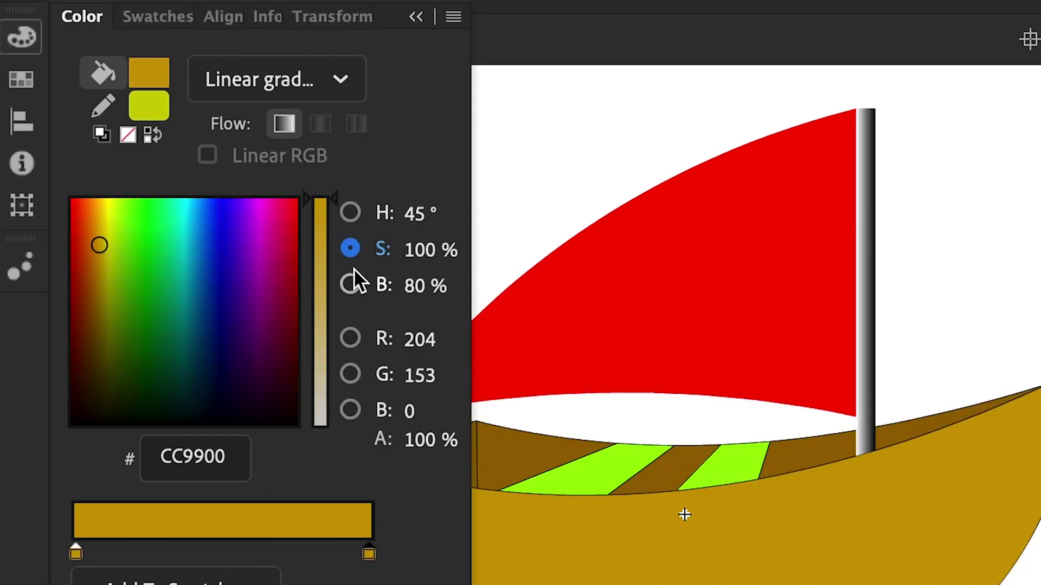
{"action": "left_click", "coordinate": [350, 285]}
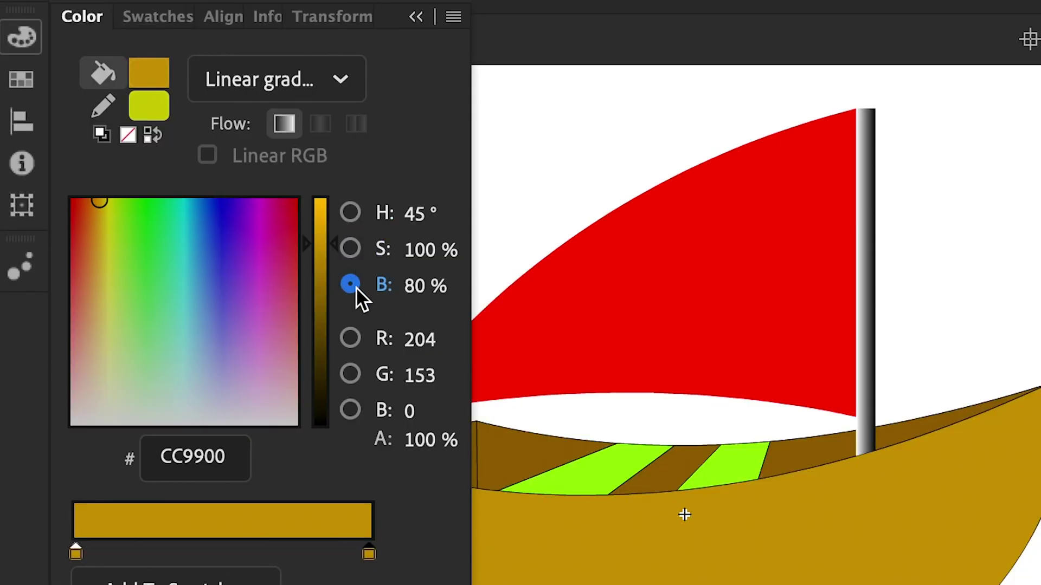
{"action": "mouse_move", "coordinate": [332, 240]}
{"action": "left_mouse_down"}
{"action": "mouse_move", "coordinate": [330, 346]}
{"action": "mouse_move", "coordinate": [324, 265]}
{"action": "mouse_move", "coordinate": [328, 334]}
{"action": "mouse_move", "coordinate": [317, 343]}
{"action": "left_mouse_up"}
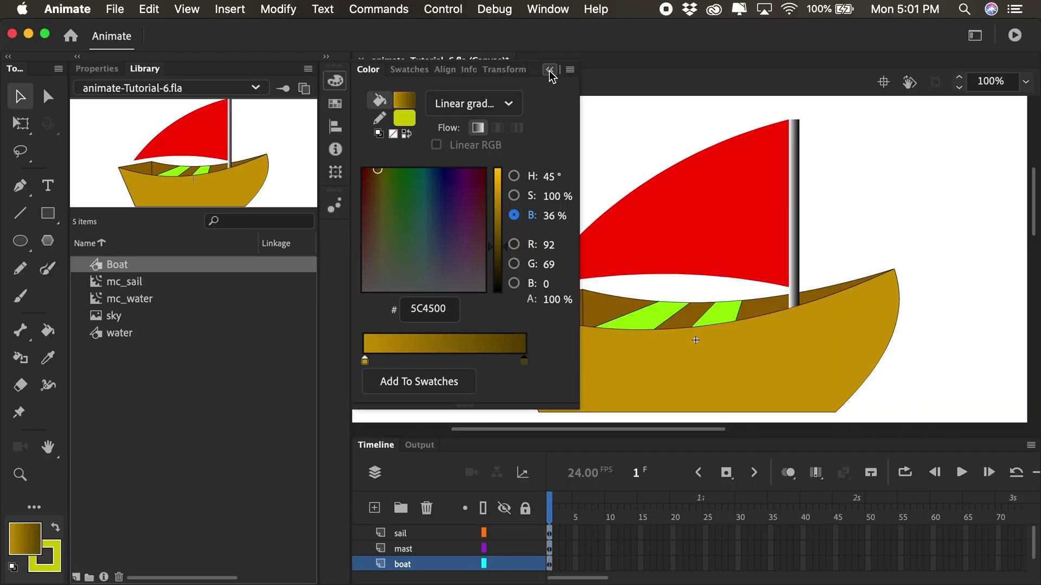
- Paint the hull with the gold-to-brown gradient, re-applying it until gold sits on the left
{"action": "left_click", "coordinate": [550, 71]}
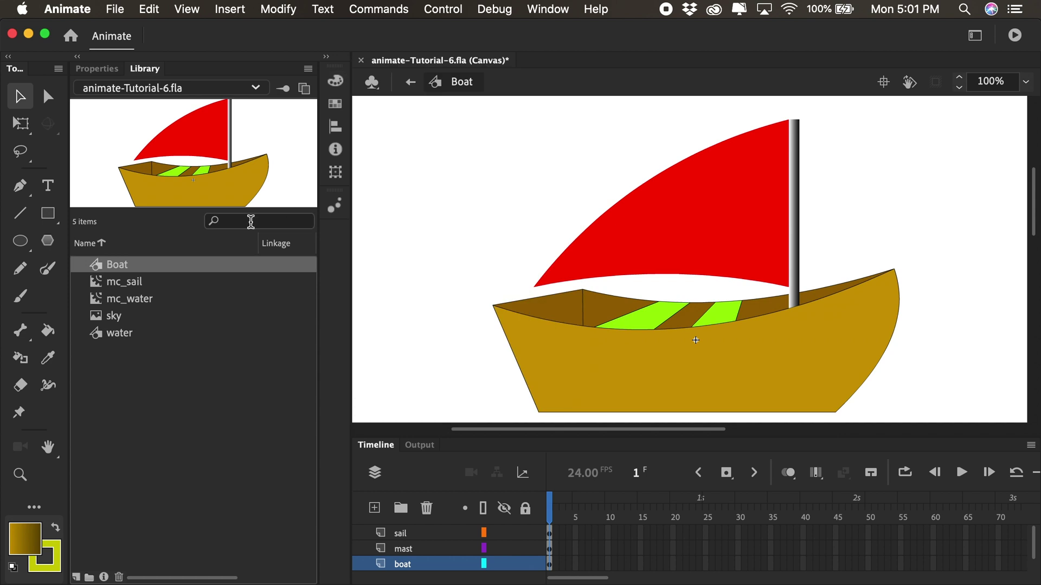
{"action": "left_click", "coordinate": [51, 335]}
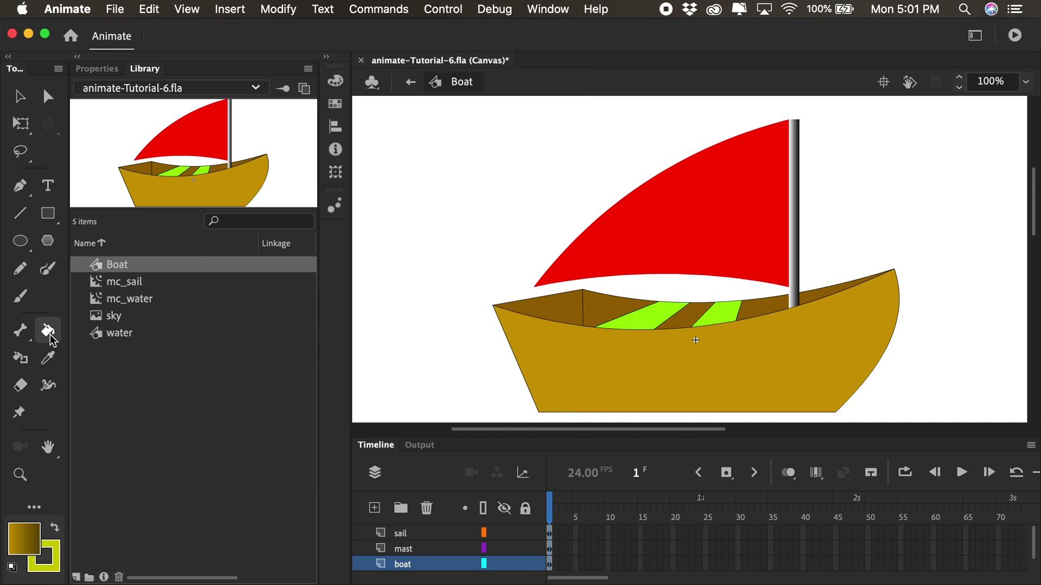
{"action": "left_click", "coordinate": [653, 359]}
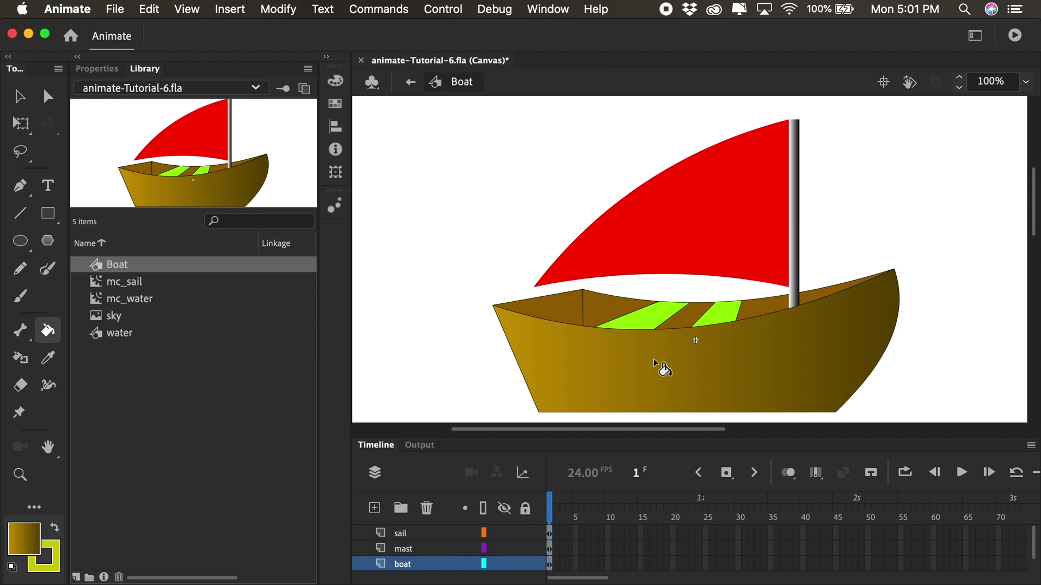
{"action": "left_click", "coordinate": [591, 363]}
{"action": "left_click", "coordinate": [768, 371]}
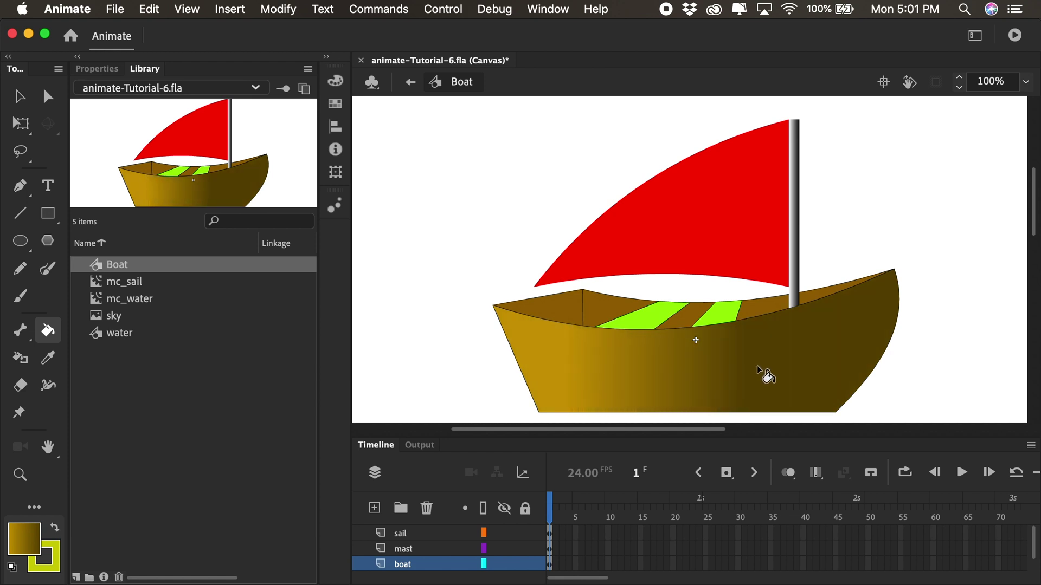
{"action": "mouse_move", "coordinate": [812, 359]}
{"action": "left_mouse_down"}
{"action": "mouse_move", "coordinate": [603, 369]}
{"action": "mouse_move", "coordinate": [768, 359]}
{"action": "mouse_move", "coordinate": [749, 334]}
{"action": "left_mouse_up"}
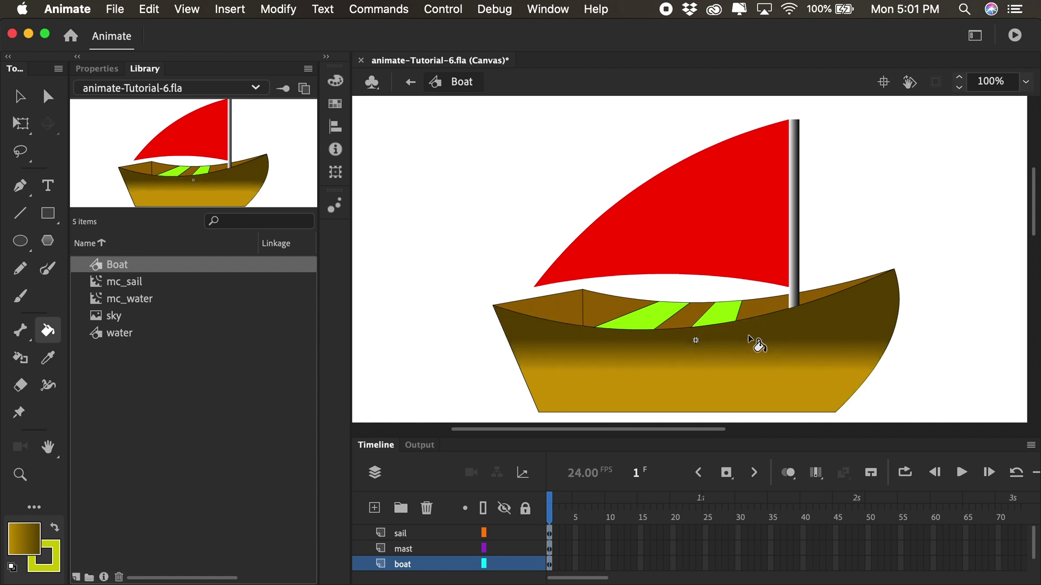
{"action": "mouse_move", "coordinate": [689, 378]}
{"action": "left_mouse_down"}
{"action": "mouse_move", "coordinate": [819, 325]}
{"action": "mouse_move", "coordinate": [702, 358]}
{"action": "mouse_move", "coordinate": [783, 354]}
{"action": "mouse_move", "coordinate": [855, 326]}
{"action": "left_mouse_up"}
{"action": "left_click", "coordinate": [850, 308]}
{"action": "left_click", "coordinate": [807, 337]}
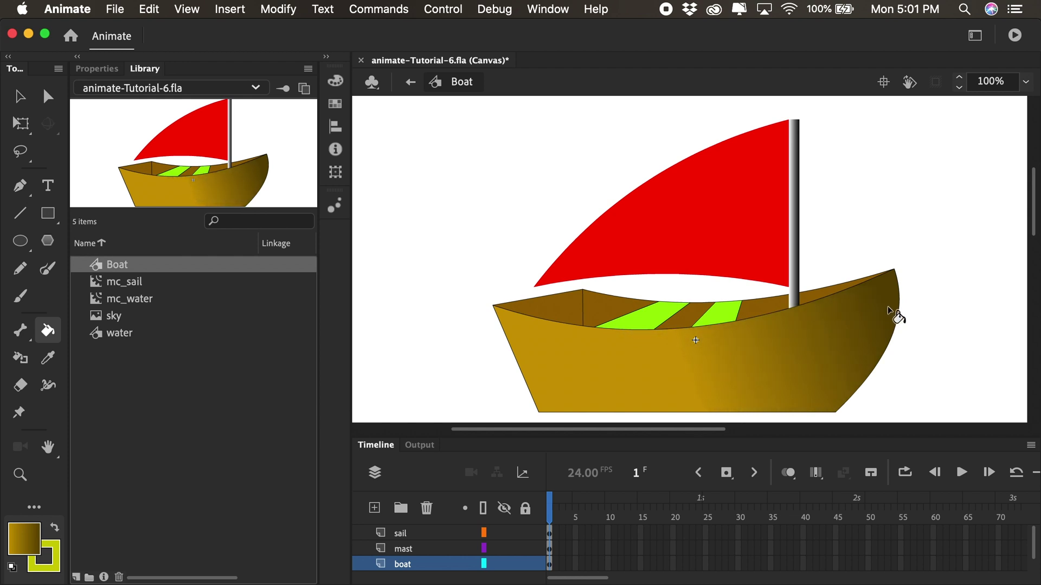
- Rotate and widen the hull gradient with the Gradient Transform Tool, keeping its bands upright
{"action": "key", "text": "f"}
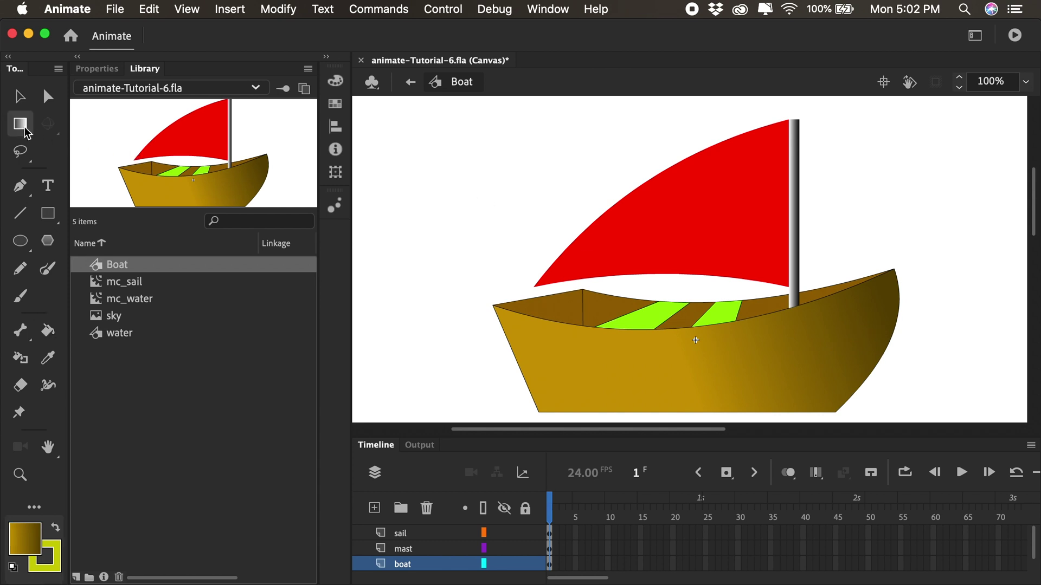
{"action": "left_click", "coordinate": [25, 129]}
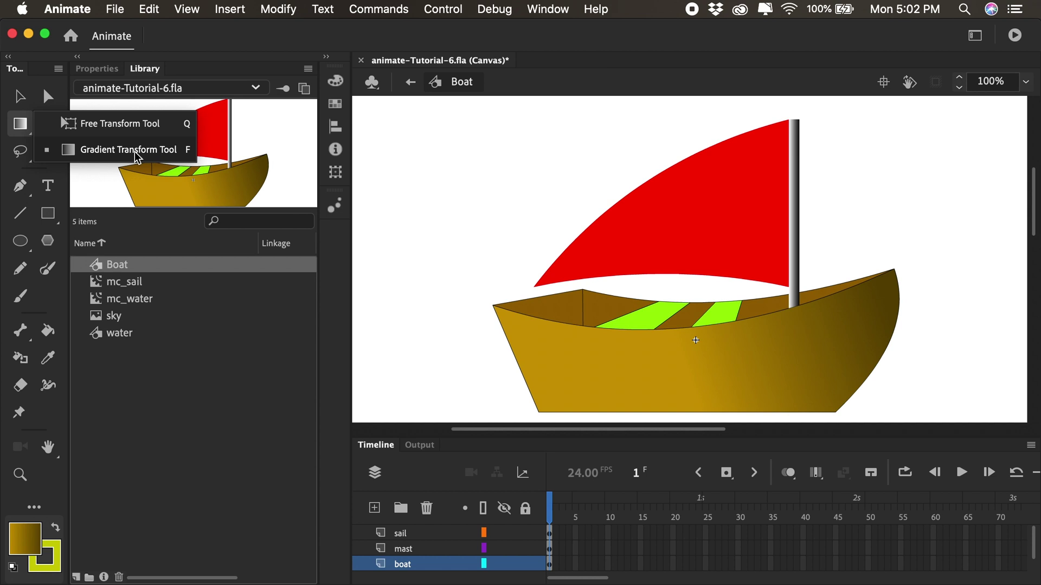
{"action": "left_click", "coordinate": [179, 153]}
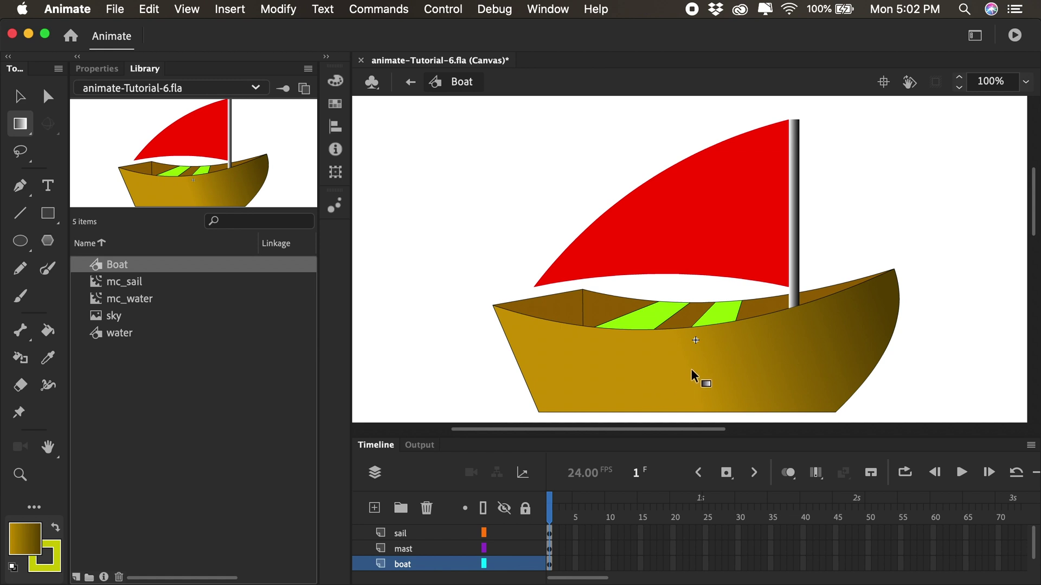
{"action": "left_click", "coordinate": [691, 370]}
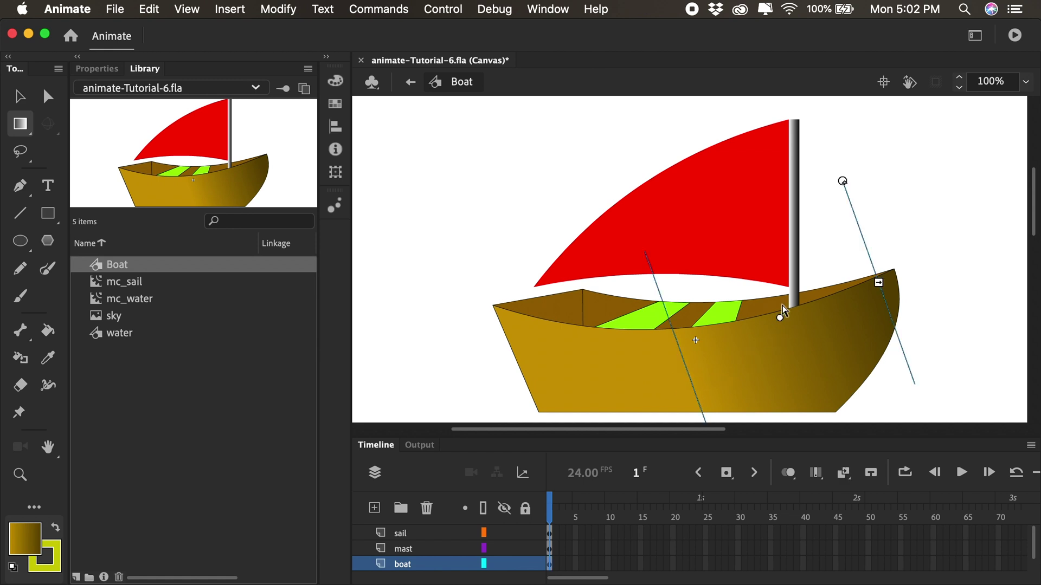
{"action": "mouse_move", "coordinate": [780, 317]}
{"action": "left_mouse_down"}
{"action": "mouse_move", "coordinate": [579, 370]}
{"action": "mouse_move", "coordinate": [658, 357]}
{"action": "left_mouse_up"}
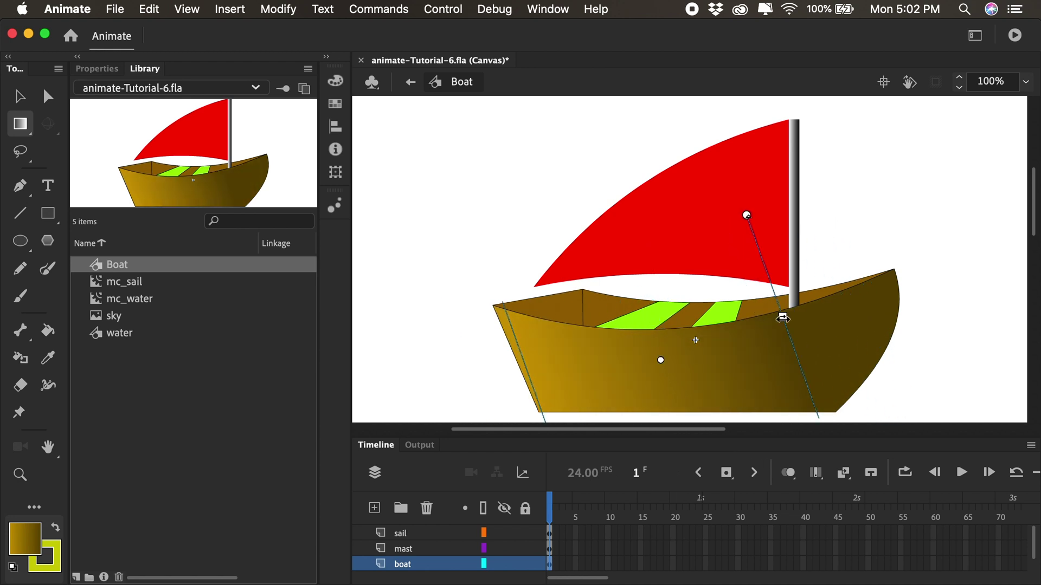
{"action": "mouse_move", "coordinate": [758, 326]}
{"action": "left_mouse_down"}
{"action": "mouse_move", "coordinate": [862, 288]}
{"action": "mouse_move", "coordinate": [732, 329]}
{"action": "mouse_move", "coordinate": [779, 330]}
{"action": "left_mouse_up"}
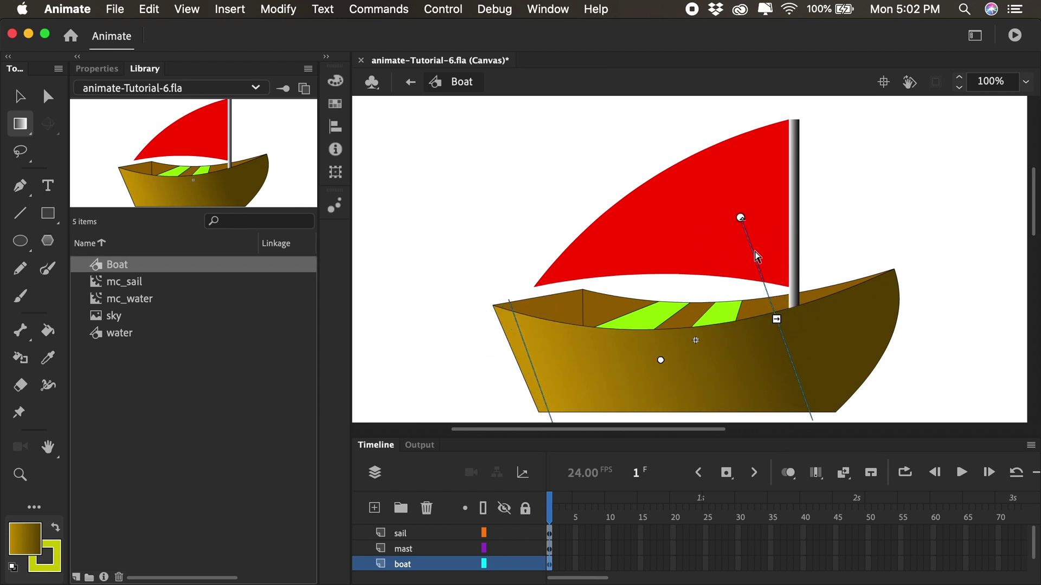
{"action": "mouse_move", "coordinate": [741, 218]}
{"action": "left_mouse_down"}
{"action": "mouse_move", "coordinate": [802, 241]}
{"action": "mouse_move", "coordinate": [809, 296]}
{"action": "mouse_move", "coordinate": [781, 244]}
{"action": "left_mouse_up"}
- Move the hull gradient's centre right, widen it further, and deselect the fill
{"action": "left_click_drag", "start_coordinate": [660, 361], "coordinate": [686, 348]}
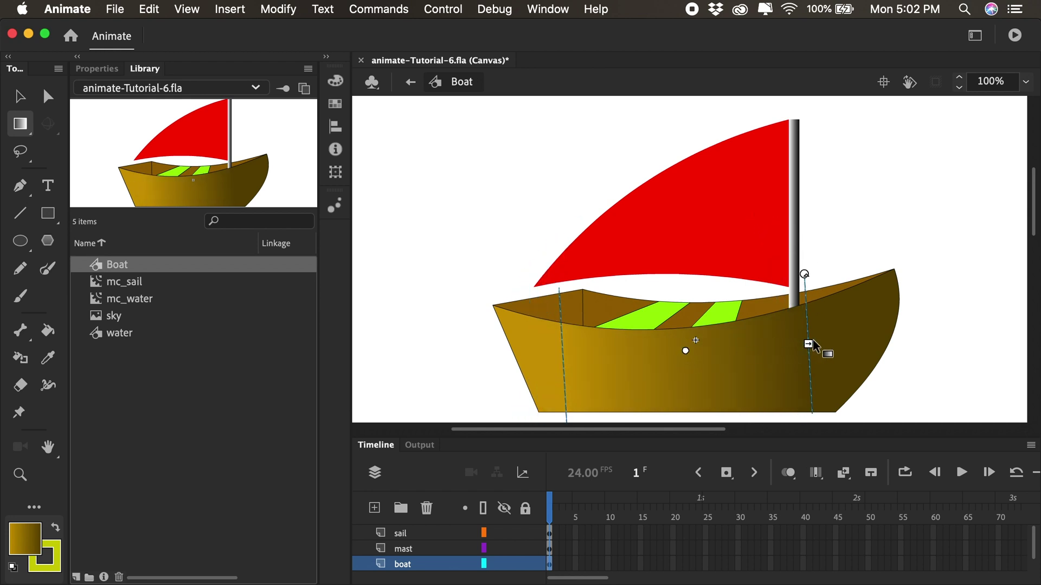
{"action": "left_click_drag", "start_coordinate": [835, 344], "coordinate": [897, 343]}
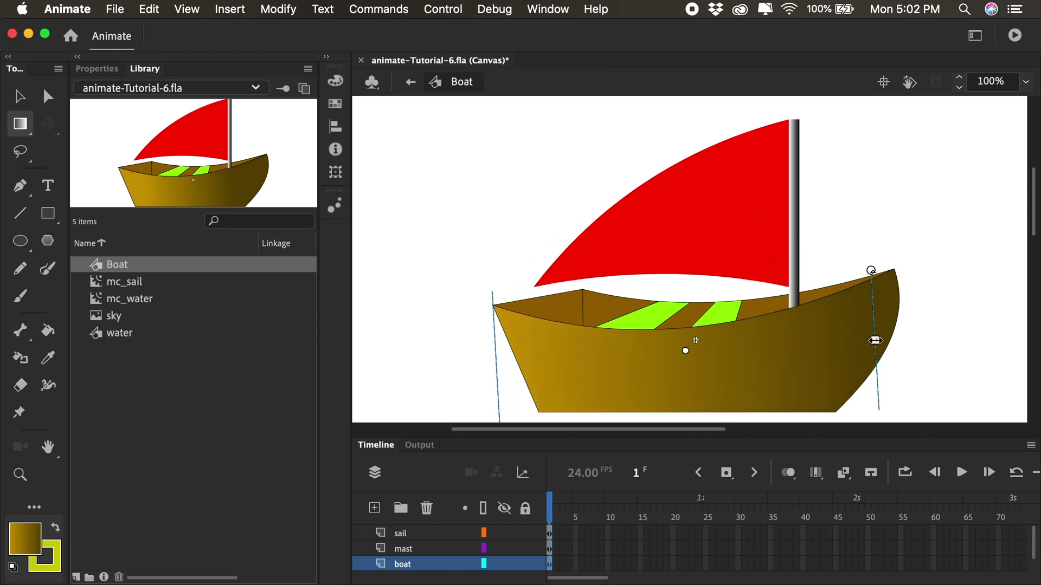
{"action": "left_click_drag", "start_coordinate": [688, 351], "coordinate": [716, 350]}
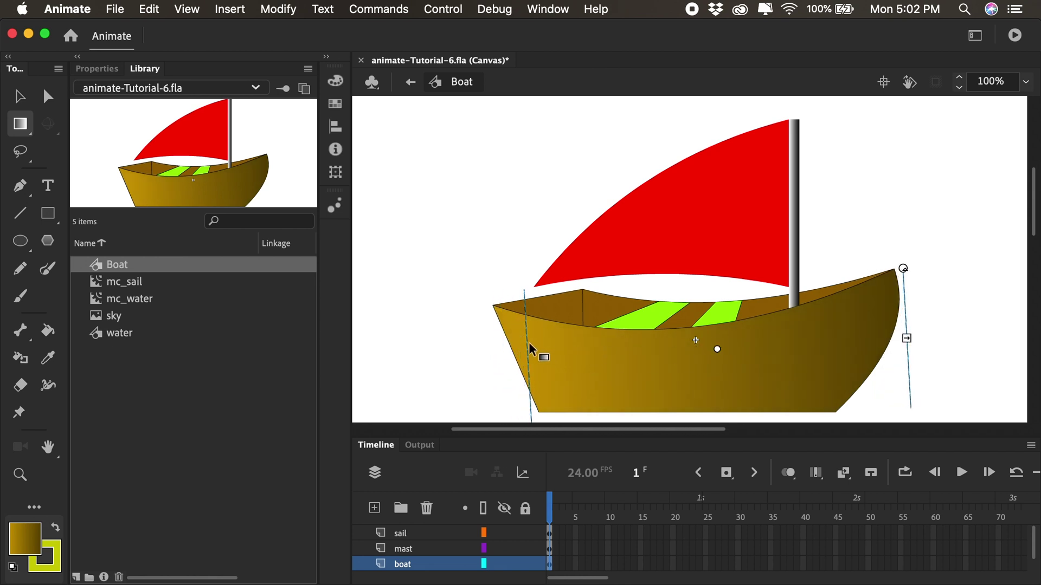
{"action": "left_click", "coordinate": [924, 265]}
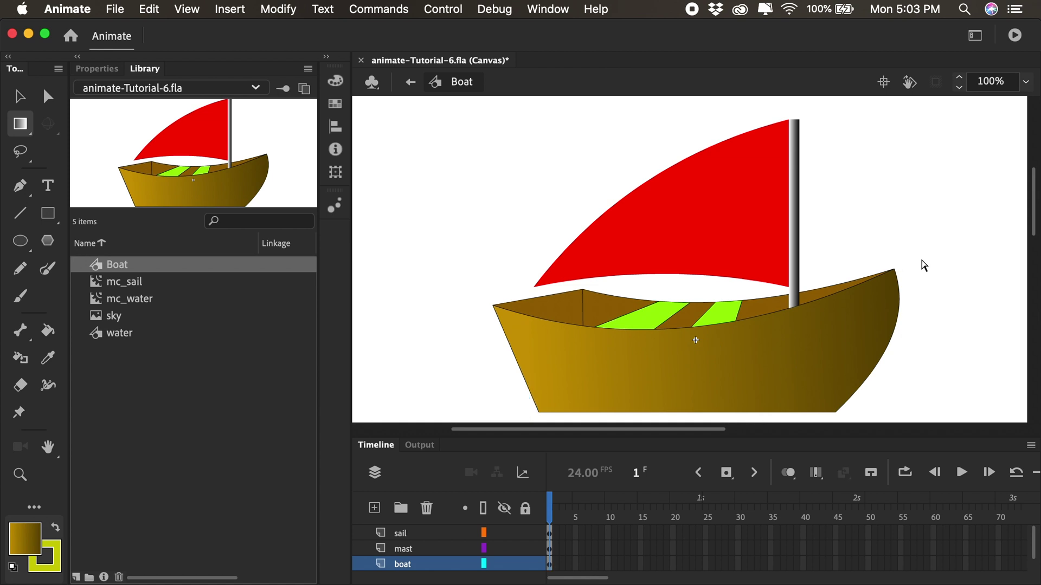
- Eyedrop #996600 into both gradient stops and darken the right stop to about 32% brightness
{"action": "left_click", "coordinate": [339, 84]}
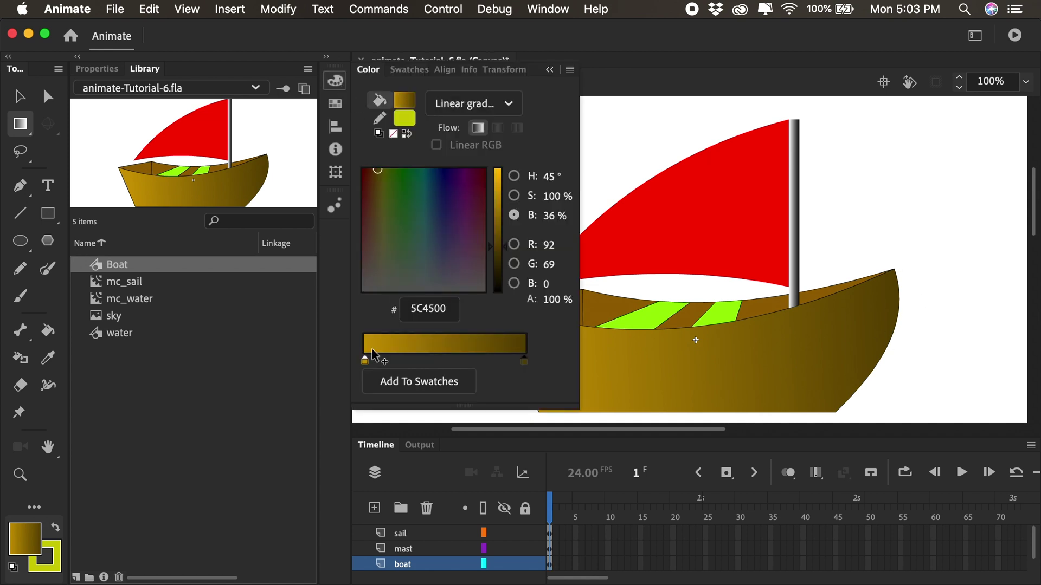
{"action": "double_click", "coordinate": [364, 363]}
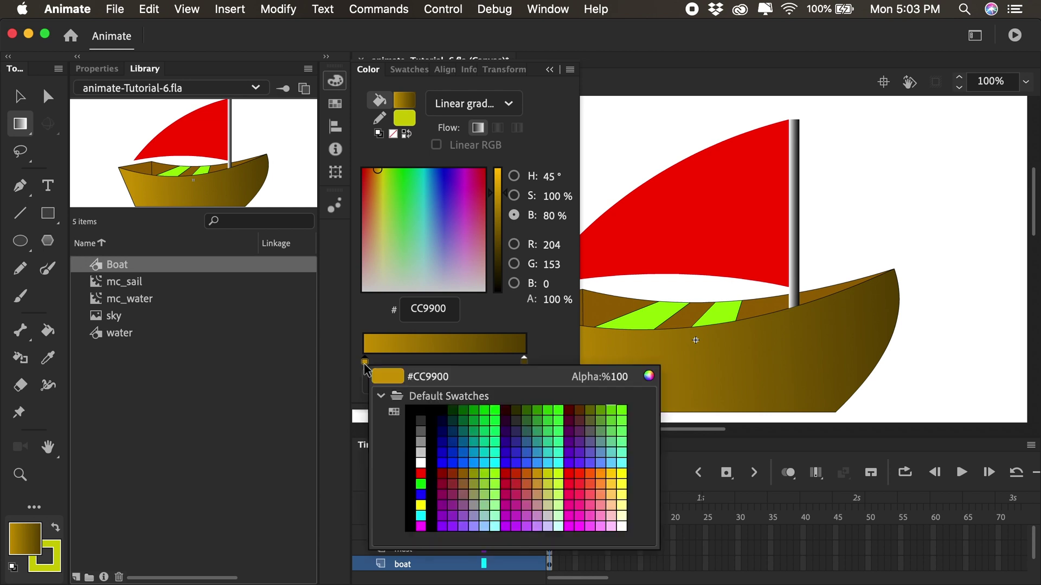
{"action": "left_click", "coordinate": [602, 303]}
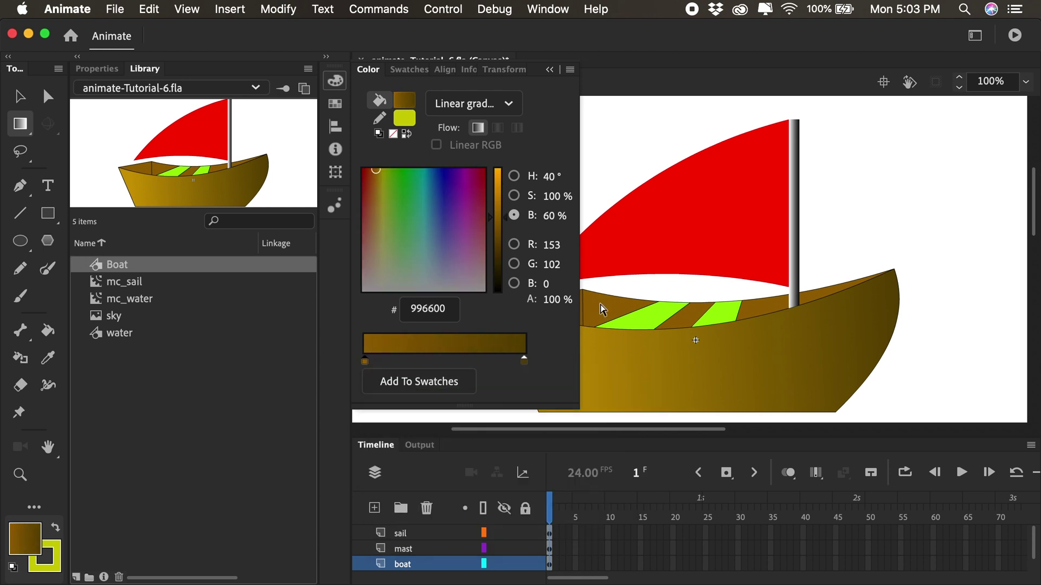
{"action": "left_click", "coordinate": [524, 363]}
{"action": "double_click", "coordinate": [525, 363]}
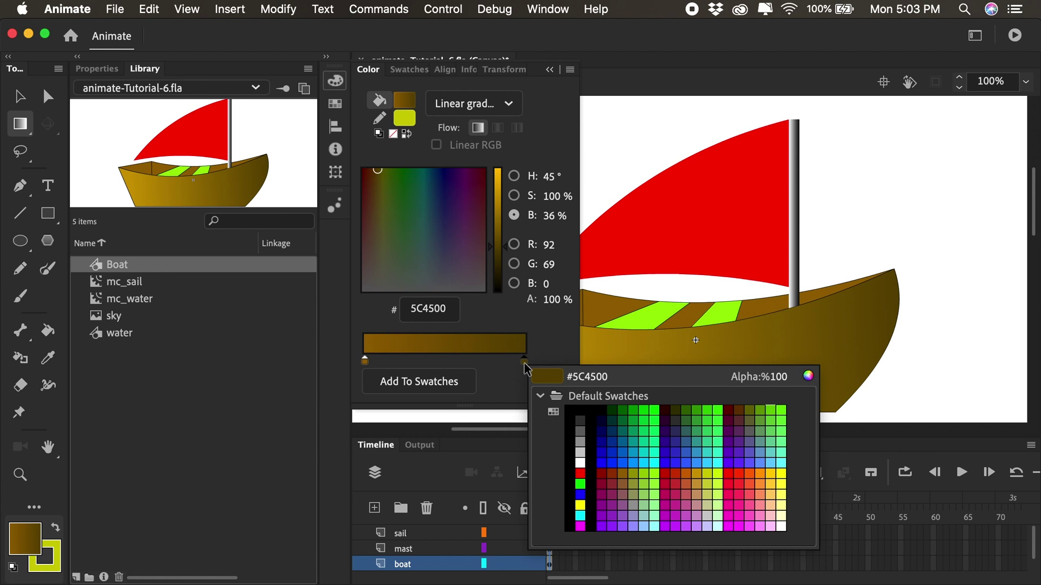
{"action": "left_click", "coordinate": [604, 303]}
{"action": "left_click", "coordinate": [525, 362]}
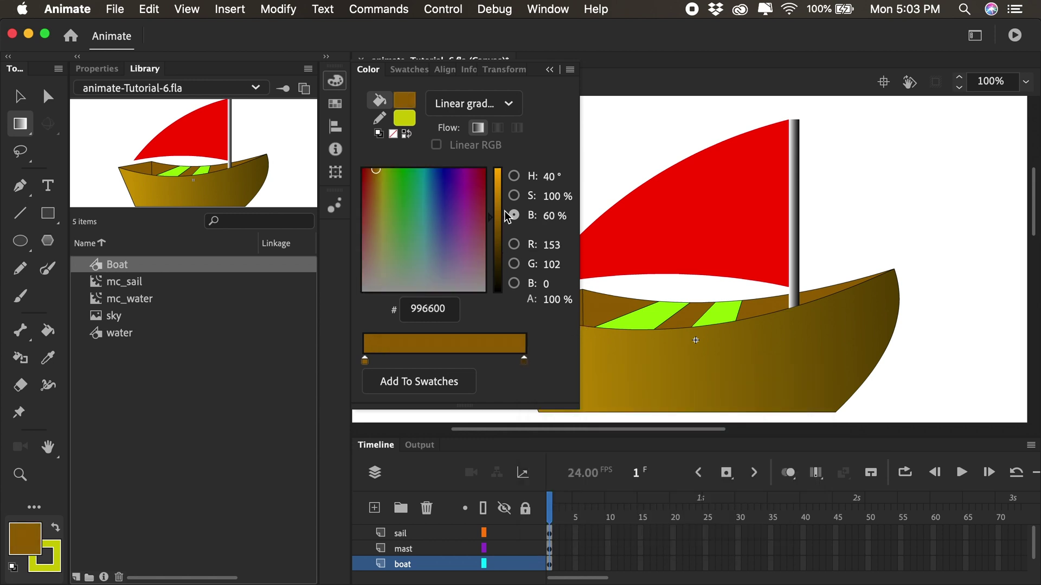
{"action": "left_click_drag", "start_coordinate": [506, 218], "coordinate": [506, 252]}
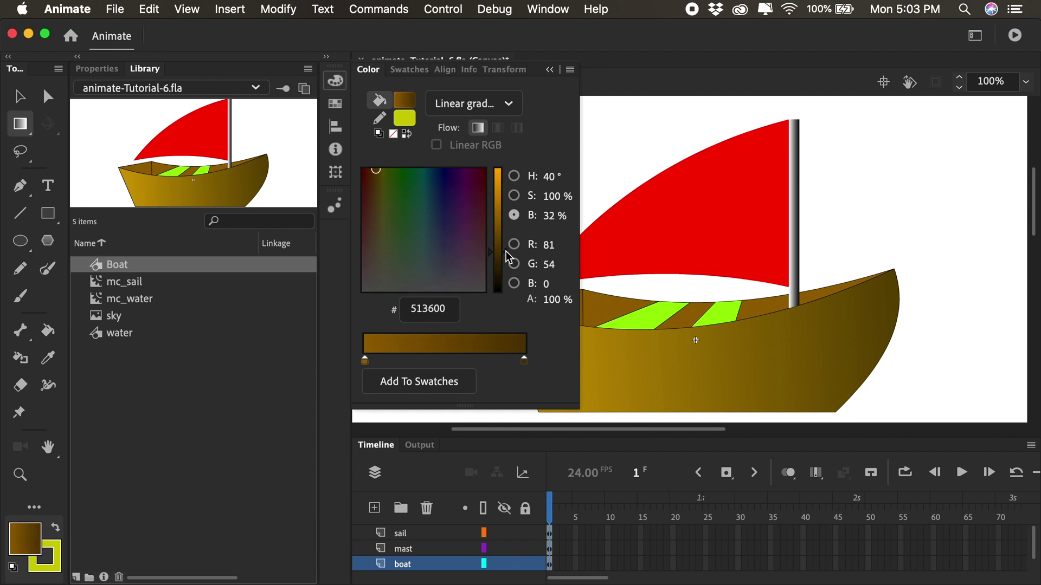
{"action": "left_click", "coordinate": [550, 72]}
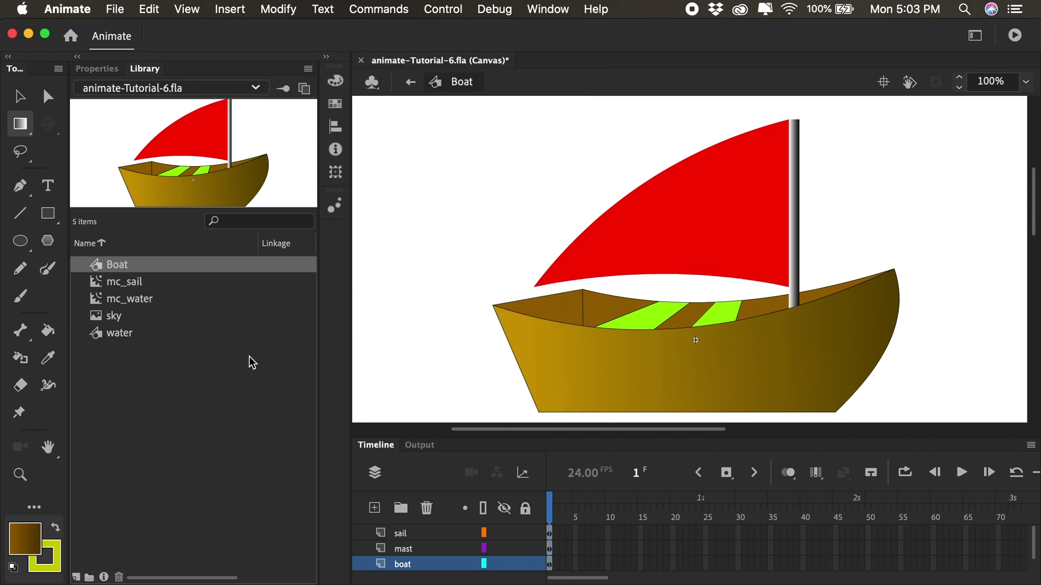
- Paint the inner left face, the face right of the divider, and the strip between the seats
{"action": "left_click", "coordinate": [47, 330]}
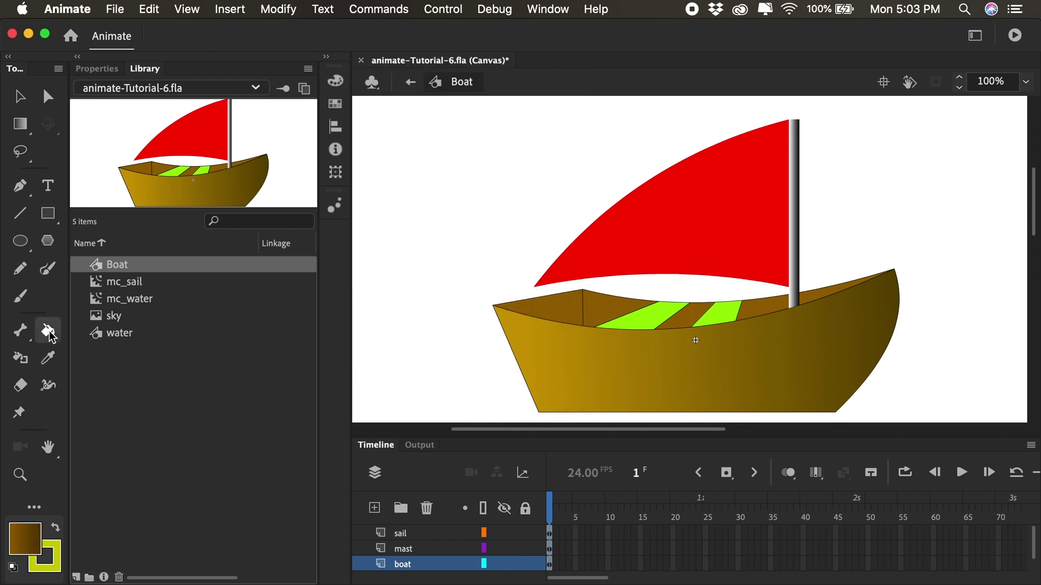
{"action": "left_click", "coordinate": [556, 313]}
{"action": "left_click", "coordinate": [608, 310]}
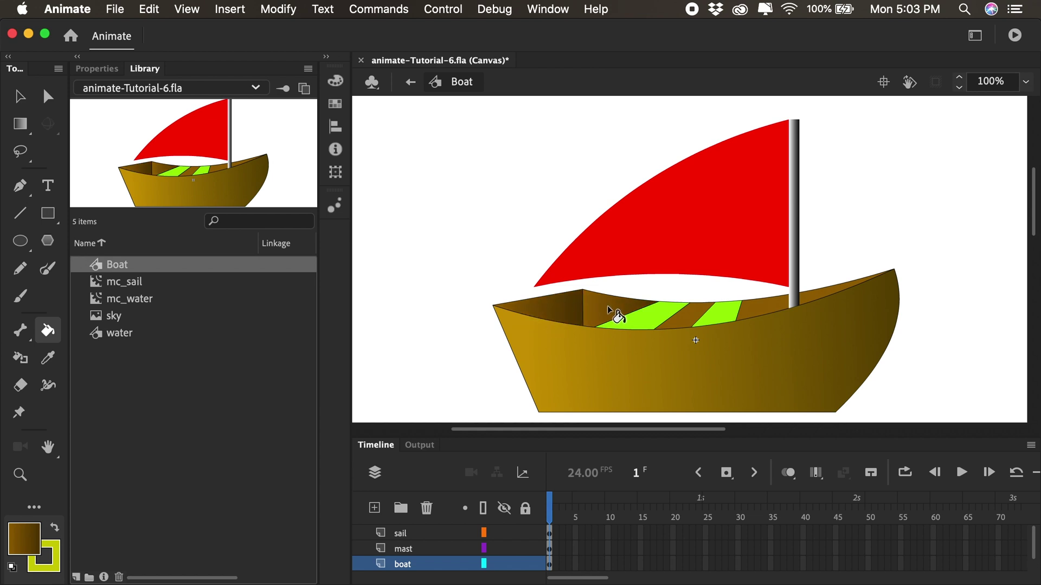
{"action": "left_click", "coordinate": [682, 317]}
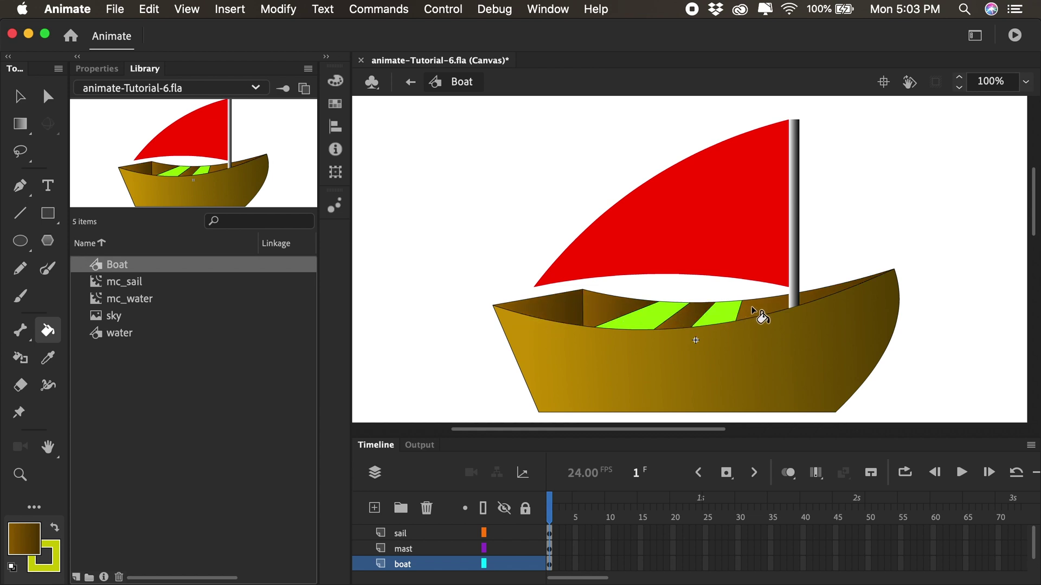
- With the Gradient Transform Tool, shift the inner-face gradient right and rotate it slightly clockwise
{"action": "left_click", "coordinate": [22, 128]}
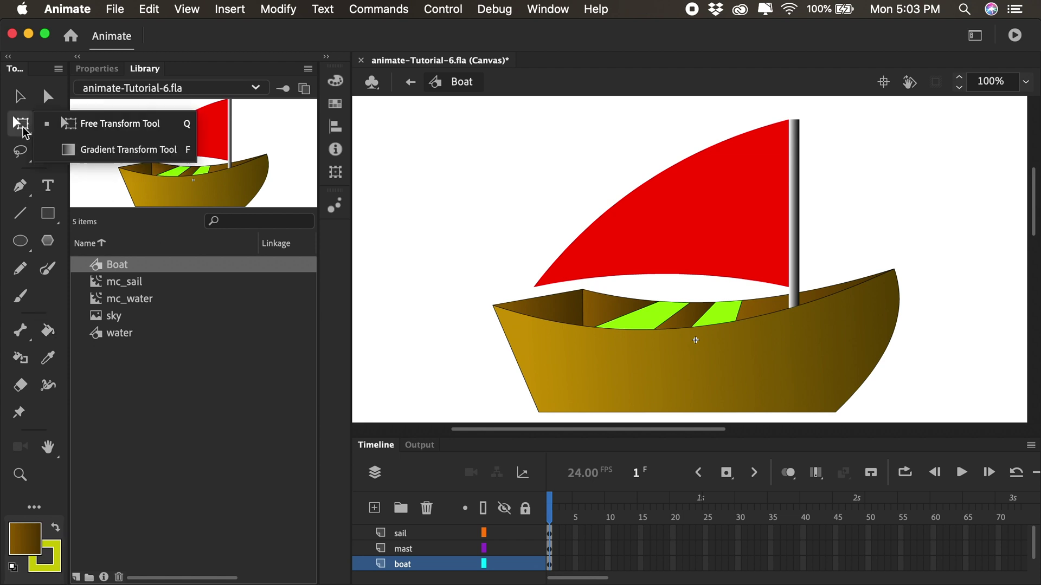
{"action": "left_click", "coordinate": [87, 154]}
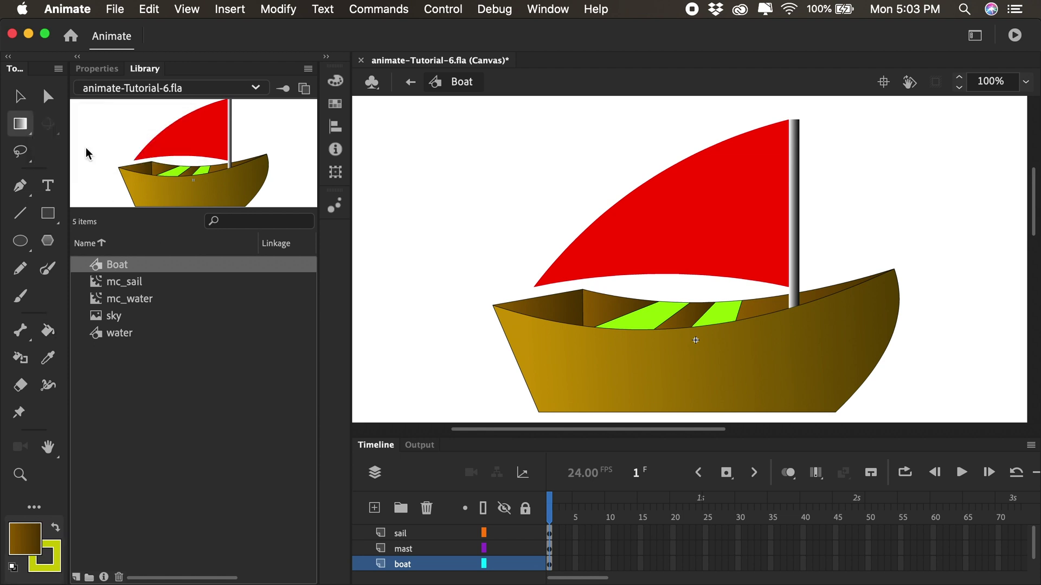
{"action": "left_click", "coordinate": [562, 311]}
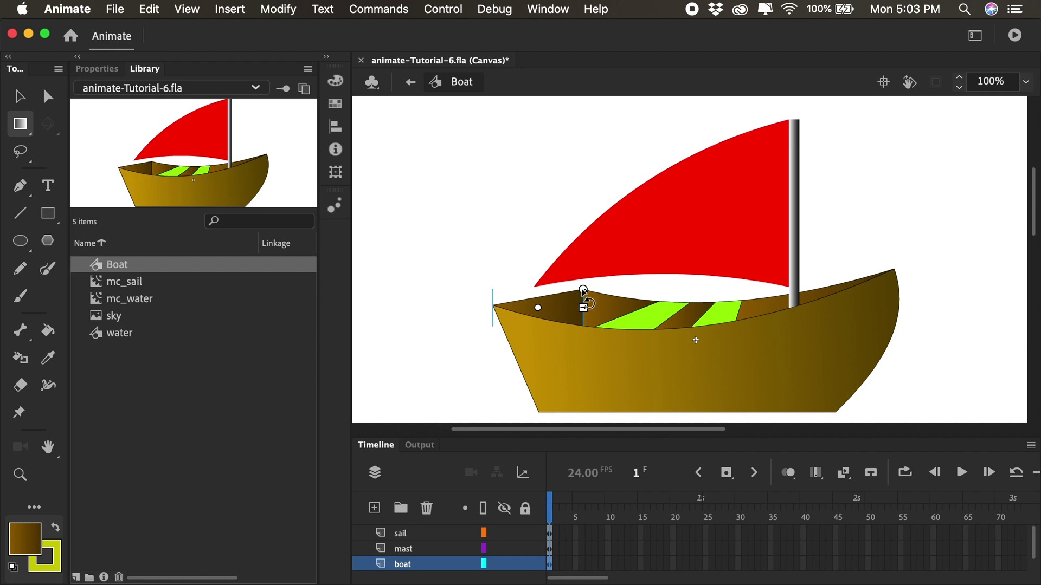
{"action": "left_click_drag", "start_coordinate": [582, 308], "coordinate": [659, 308]}
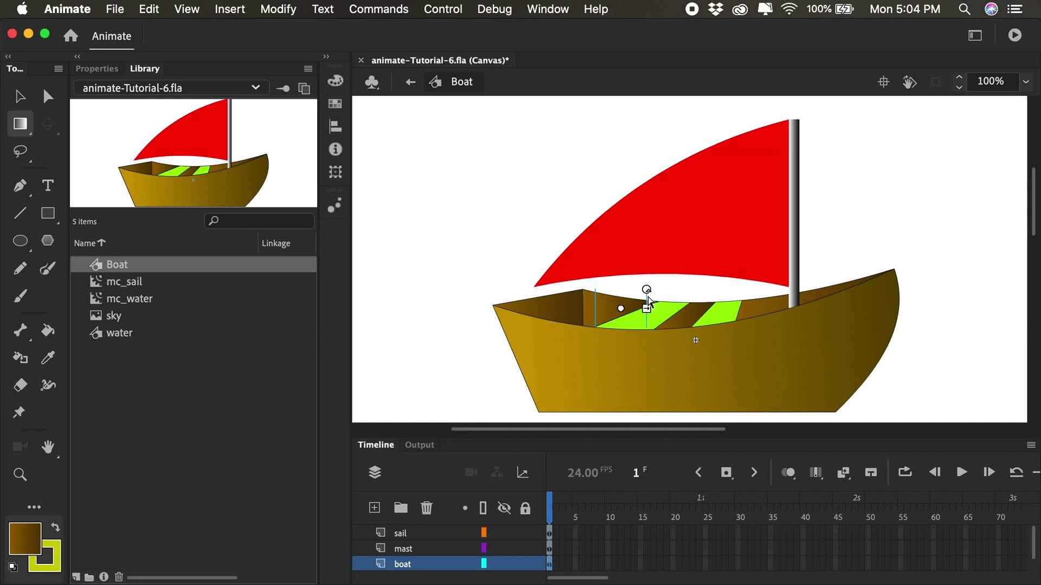
{"action": "left_click_drag", "start_coordinate": [659, 289], "coordinate": [659, 325]}
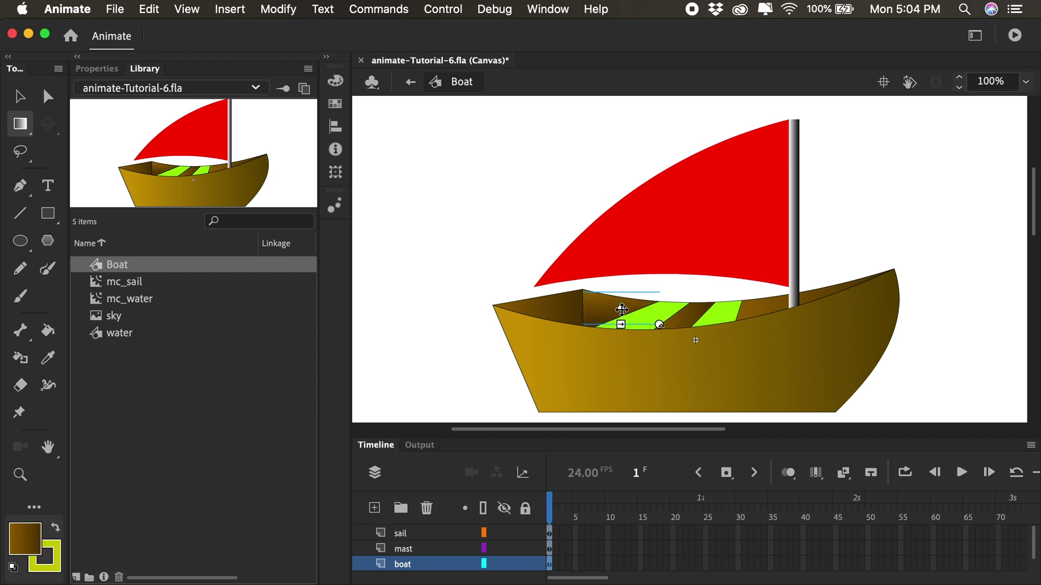
{"action": "left_click_drag", "start_coordinate": [622, 310], "coordinate": [620, 311]}
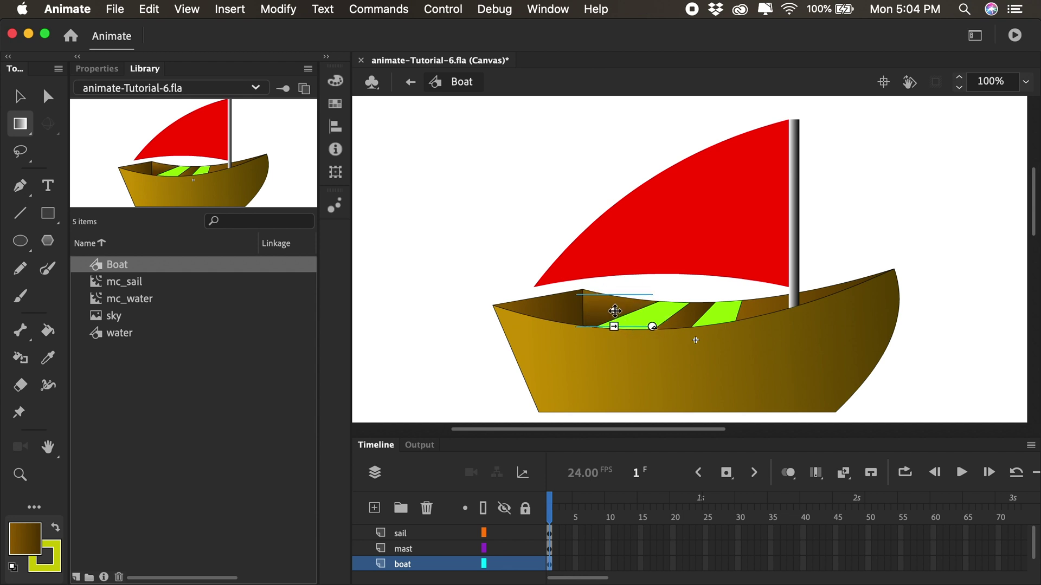
{"action": "left_click", "coordinate": [557, 211]}
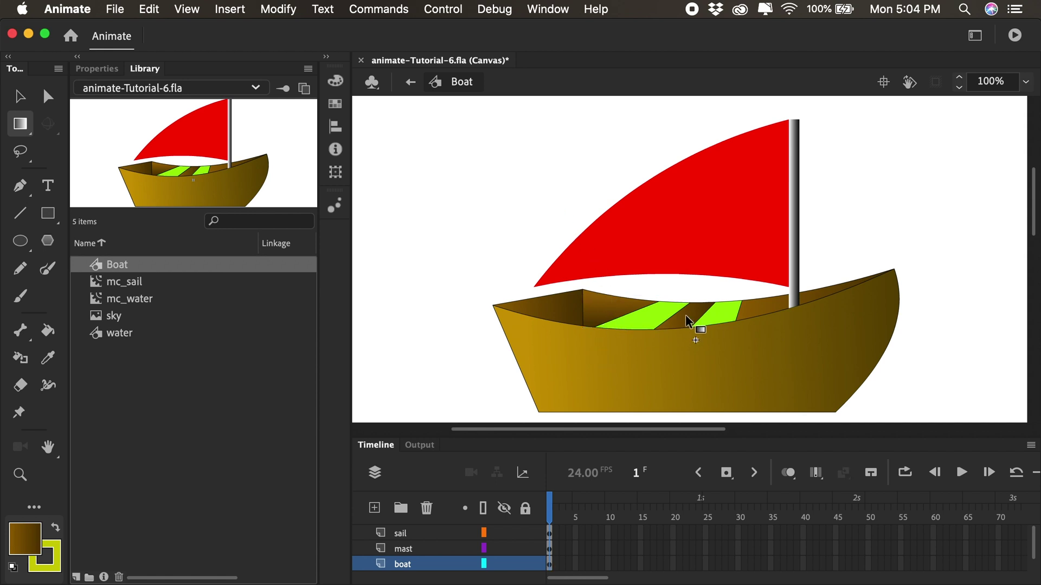
- Rotate the seat strip's gradient to horizontal, then narrow and rotate the hull gradient
{"action": "left_click", "coordinate": [709, 319]}
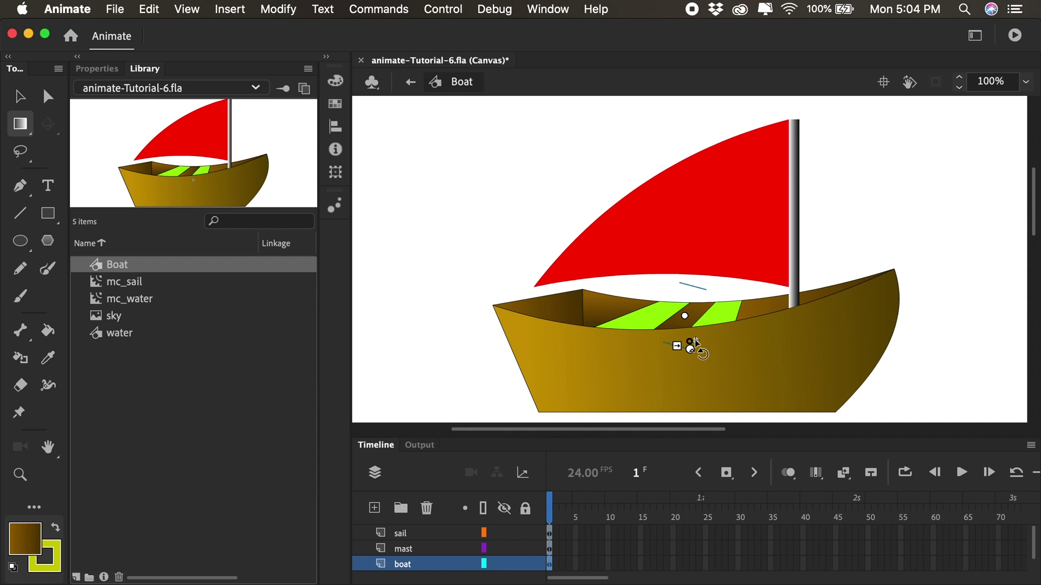
{"action": "left_click_drag", "start_coordinate": [696, 346], "coordinate": [696, 340]}
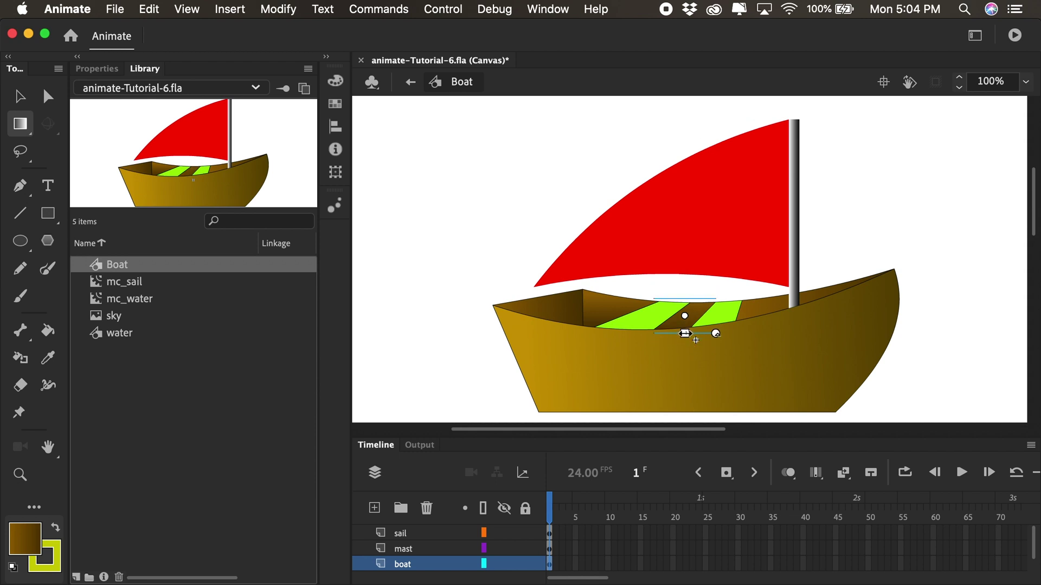
{"action": "left_click", "coordinate": [696, 340]}
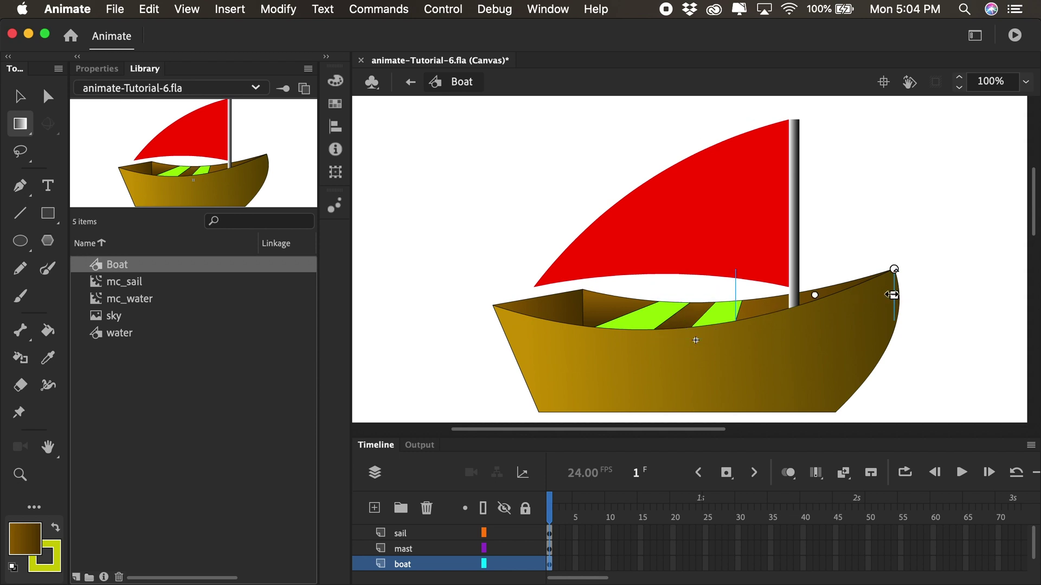
{"action": "mouse_move", "coordinate": [893, 295]}
{"action": "left_mouse_down"}
{"action": "mouse_move", "coordinate": [856, 289]}
{"action": "mouse_move", "coordinate": [850, 330]}
{"action": "mouse_move", "coordinate": [830, 308]}
{"action": "left_mouse_up"}
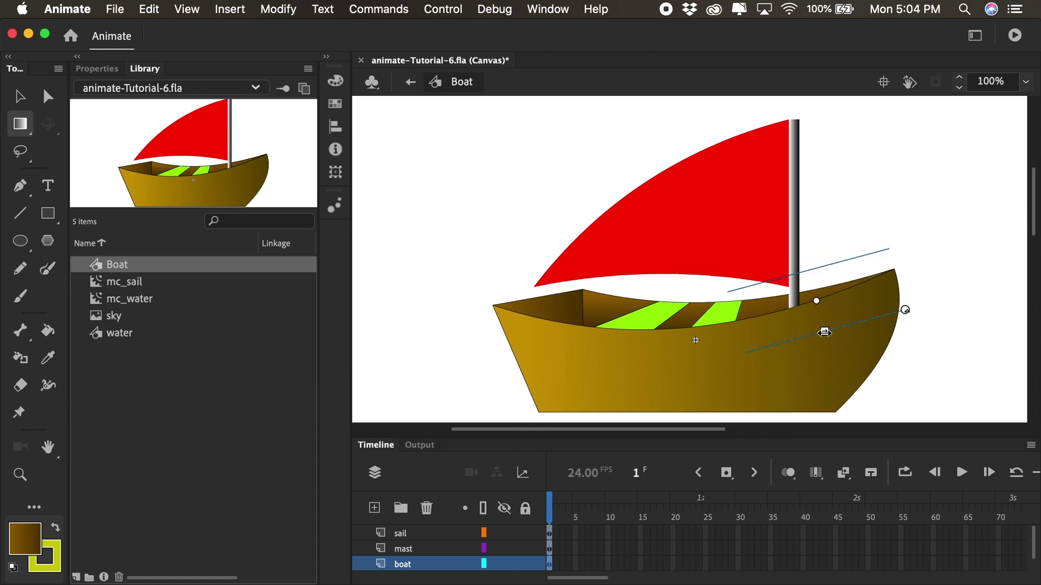
{"action": "left_click_drag", "start_coordinate": [823, 330], "coordinate": [805, 302]}
{"action": "left_click", "coordinate": [850, 204]}
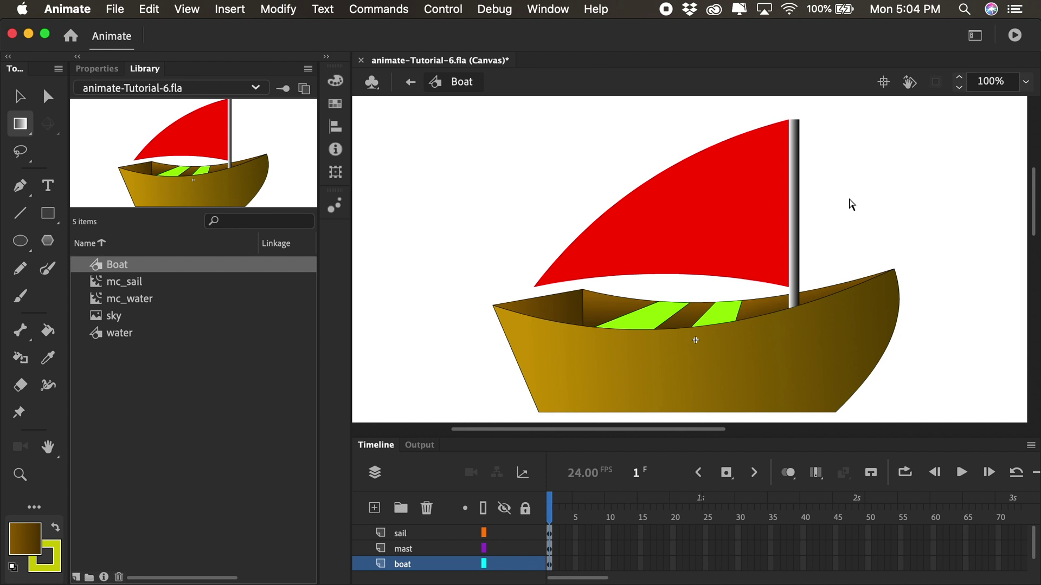
- In the Color panel, sample the seats' bright green #99FF00 into the gradient and darken its right stop
{"action": "left_click", "coordinate": [335, 81]}
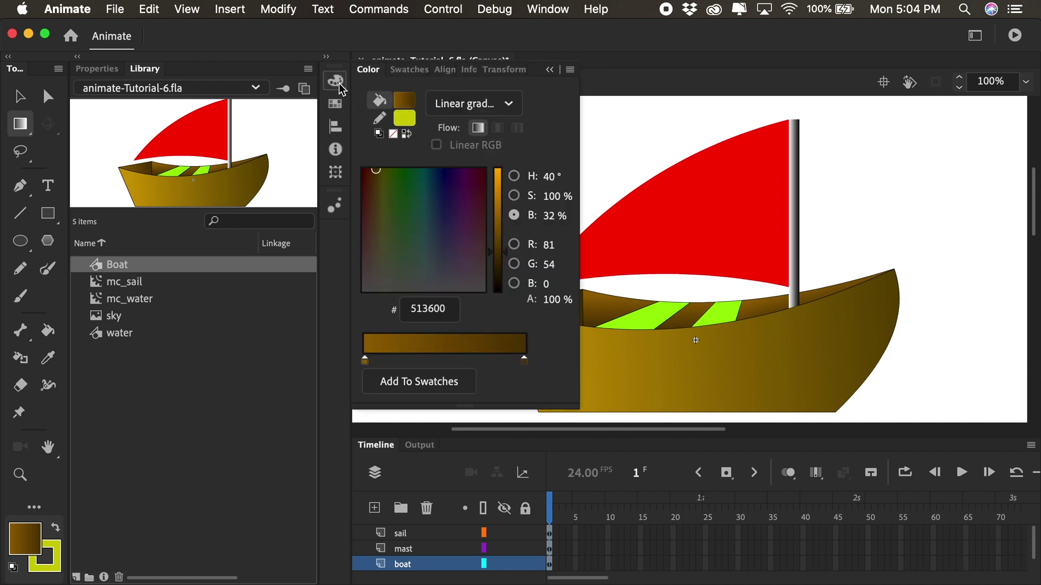
{"action": "left_click", "coordinate": [365, 363]}
{"action": "double_click", "coordinate": [365, 363]}
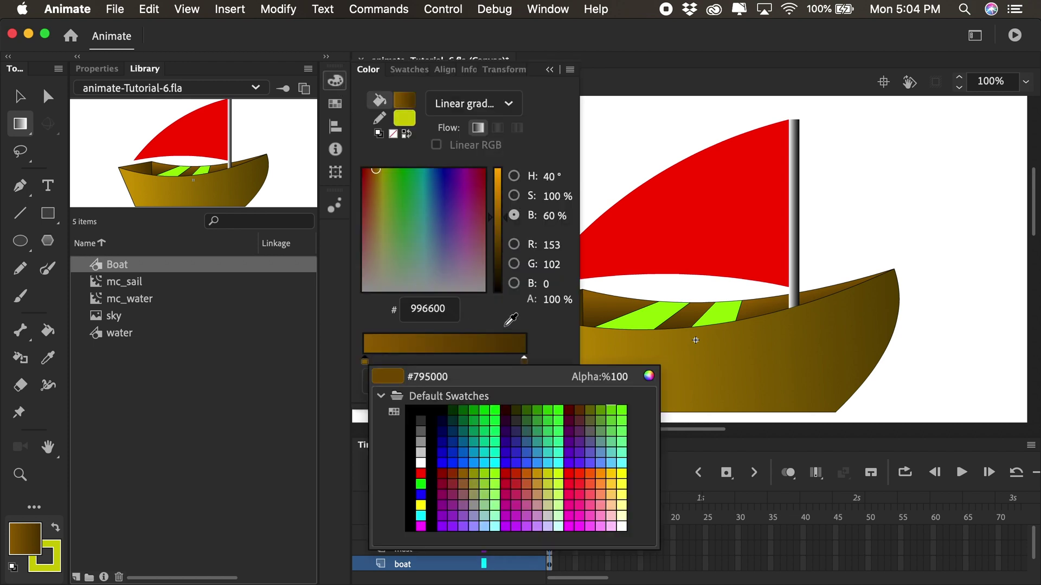
{"action": "left_click", "coordinate": [648, 320]}
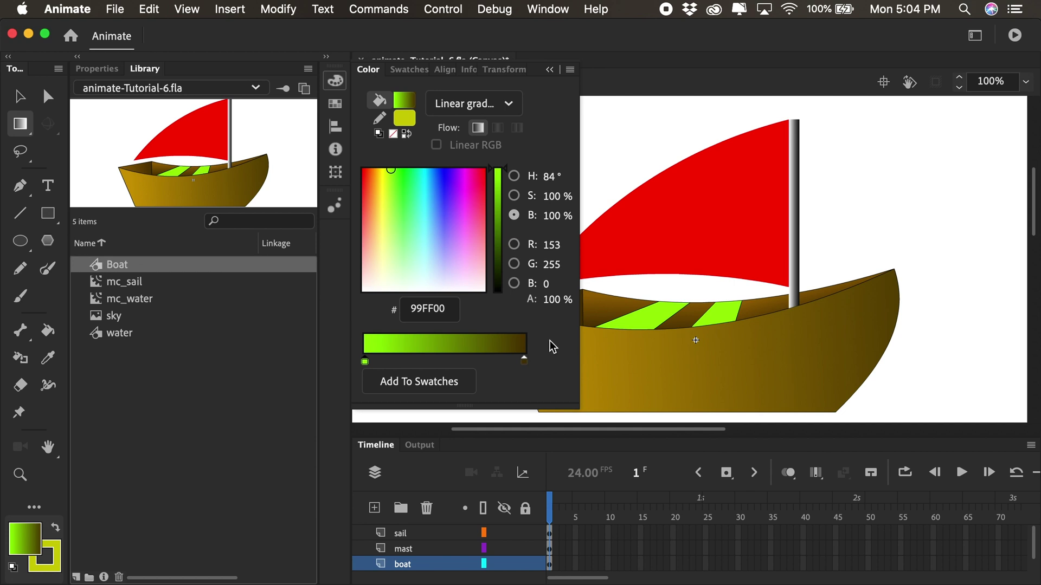
{"action": "double_click", "coordinate": [523, 361]}
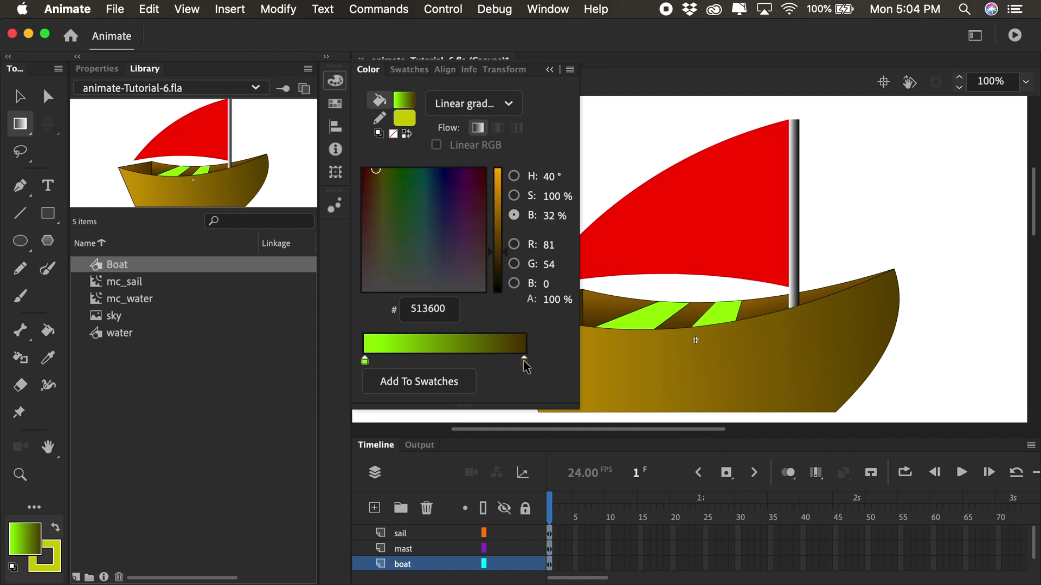
{"action": "left_click", "coordinate": [721, 313]}
{"action": "left_click", "coordinate": [513, 214]}
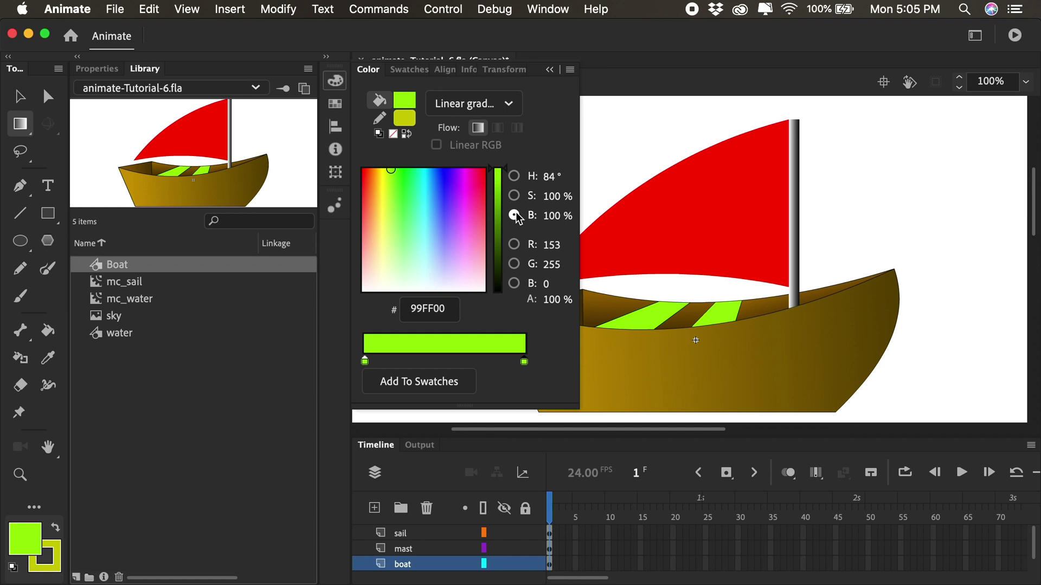
{"action": "left_click_drag", "start_coordinate": [490, 174], "coordinate": [489, 255]}
- Fill the seat stripe with the green gradient using the Paint Bucket
{"action": "left_click", "coordinate": [550, 71]}
{"action": "key", "text": "k"}
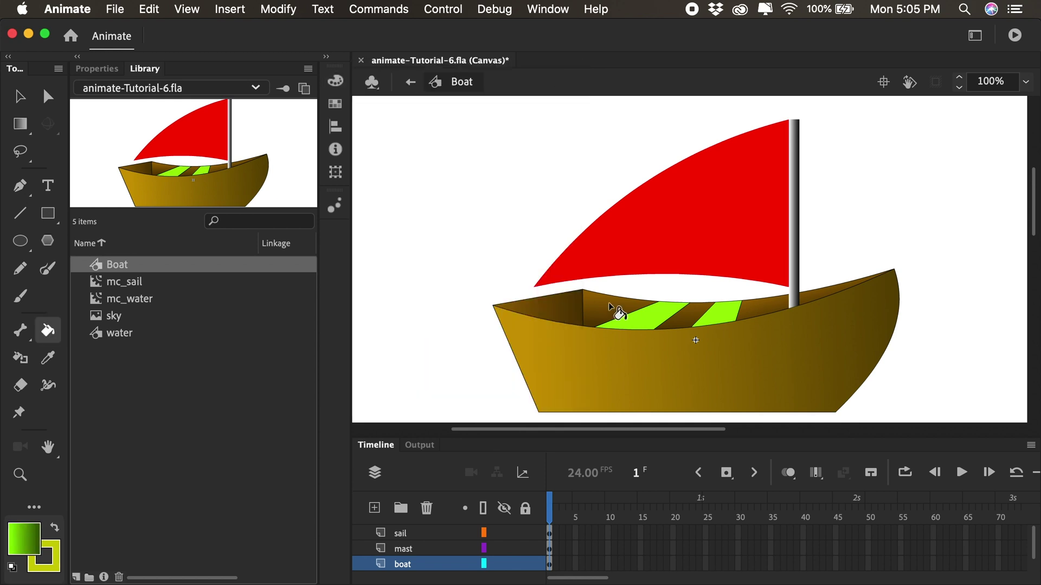
{"action": "left_click", "coordinate": [647, 322]}
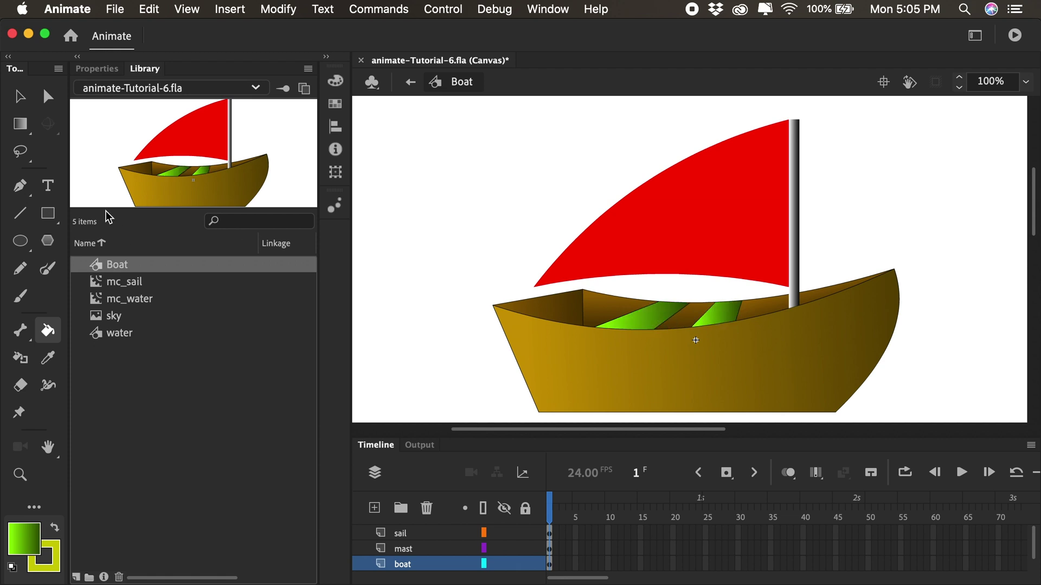
- Rotate the left and right stripe gradients so their shading runs along each stripe
{"action": "left_click", "coordinate": [23, 126]}
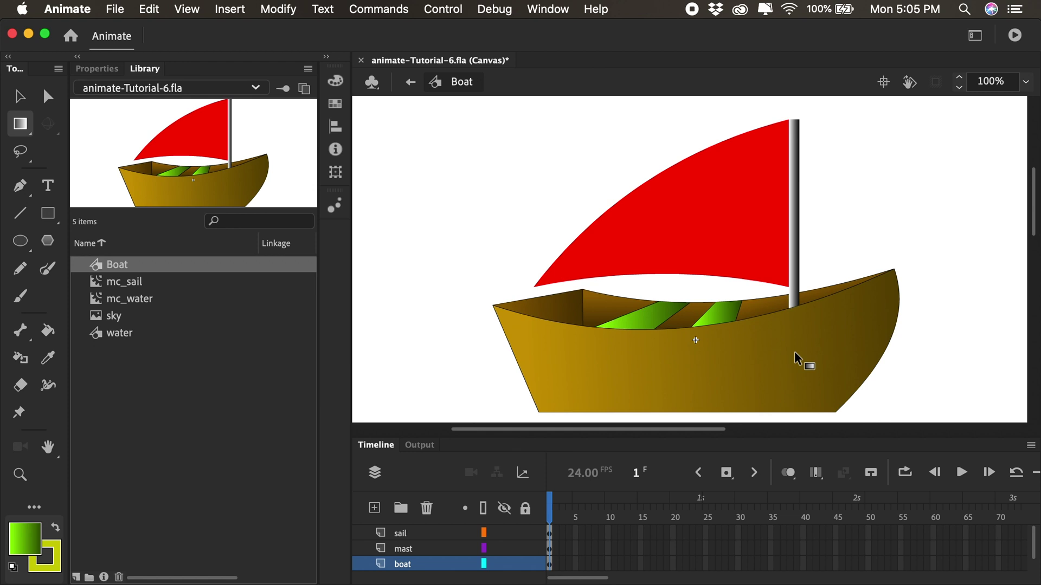
{"action": "left_click", "coordinate": [657, 325]}
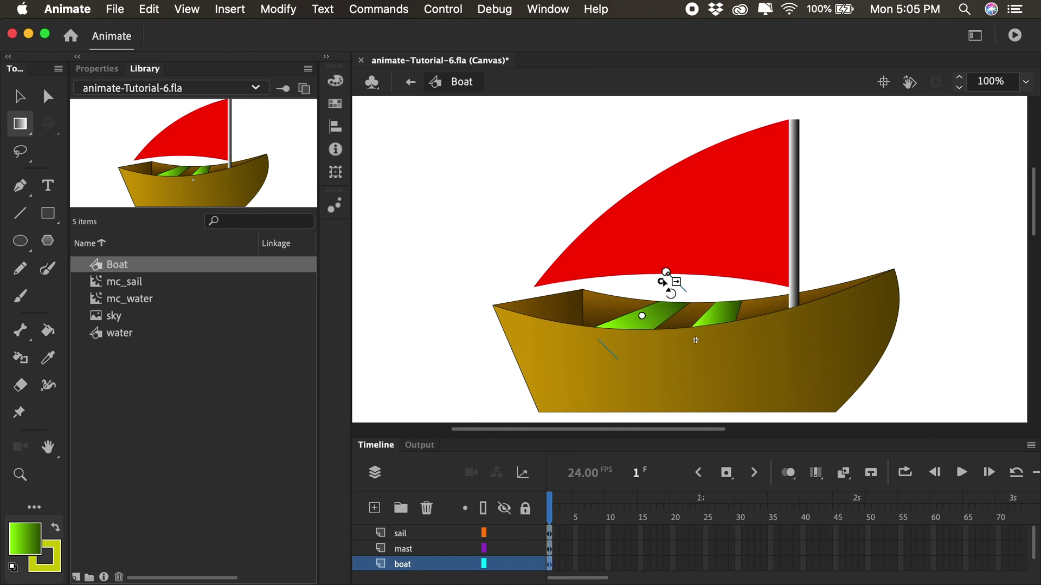
{"action": "left_click_drag", "start_coordinate": [664, 281], "coordinate": [659, 297]}
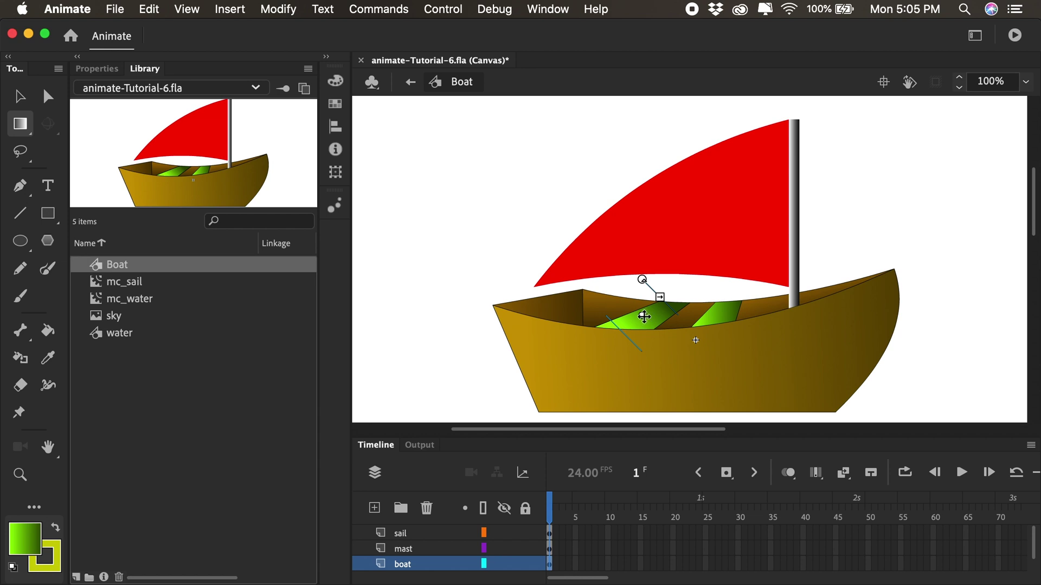
{"action": "left_click", "coordinate": [724, 315]}
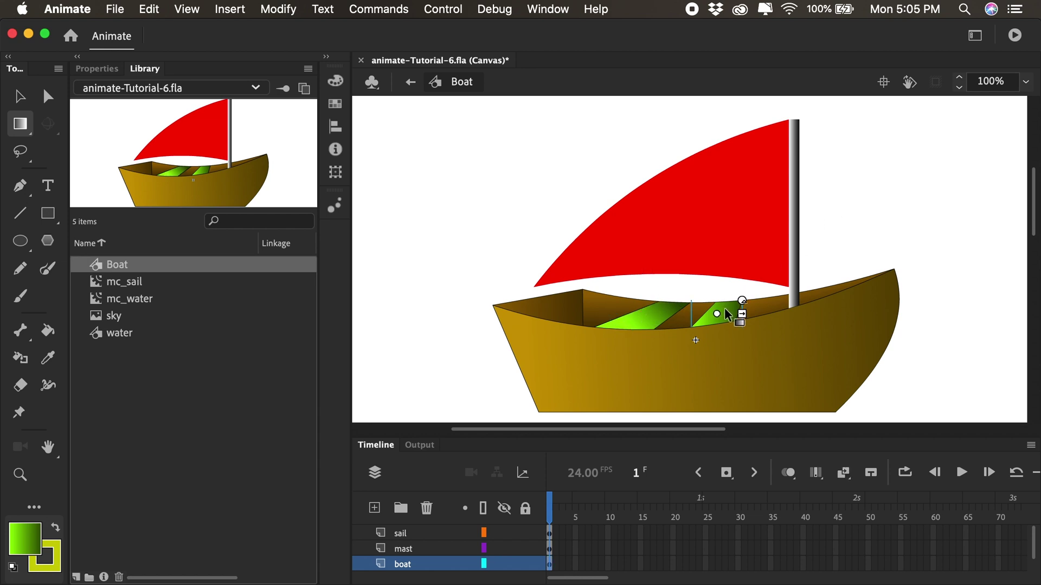
{"action": "mouse_move", "coordinate": [745, 310]}
{"action": "left_mouse_down"}
{"action": "mouse_move", "coordinate": [723, 285]}
{"action": "mouse_move", "coordinate": [735, 294]}
{"action": "left_mouse_up"}
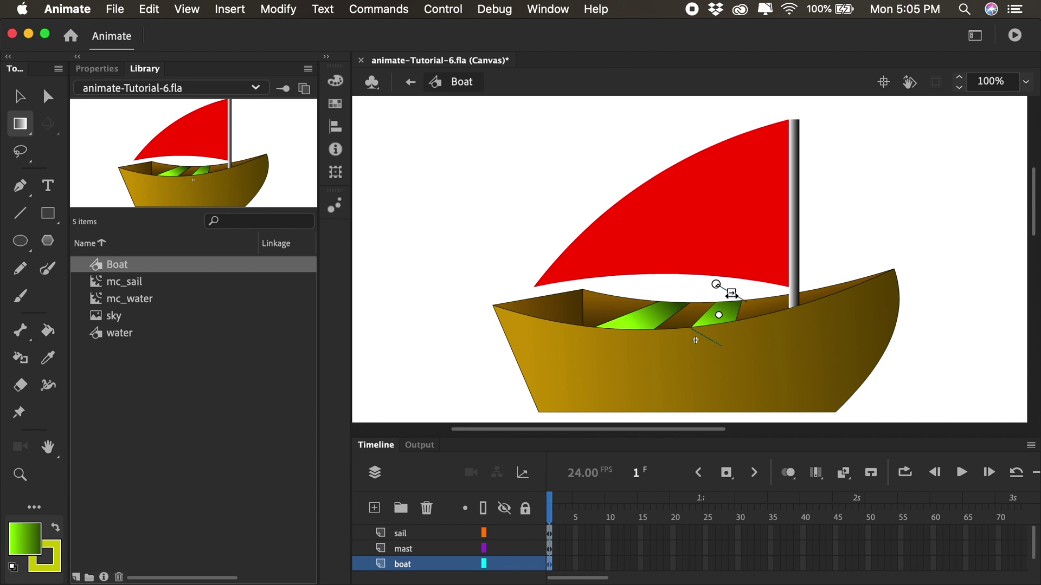
{"action": "mouse_move", "coordinate": [719, 316]}
{"action": "left_mouse_down"}
{"action": "mouse_move", "coordinate": [727, 295]}
{"action": "mouse_move", "coordinate": [725, 309]}
{"action": "left_mouse_up"}
{"action": "left_click", "coordinate": [844, 204]}
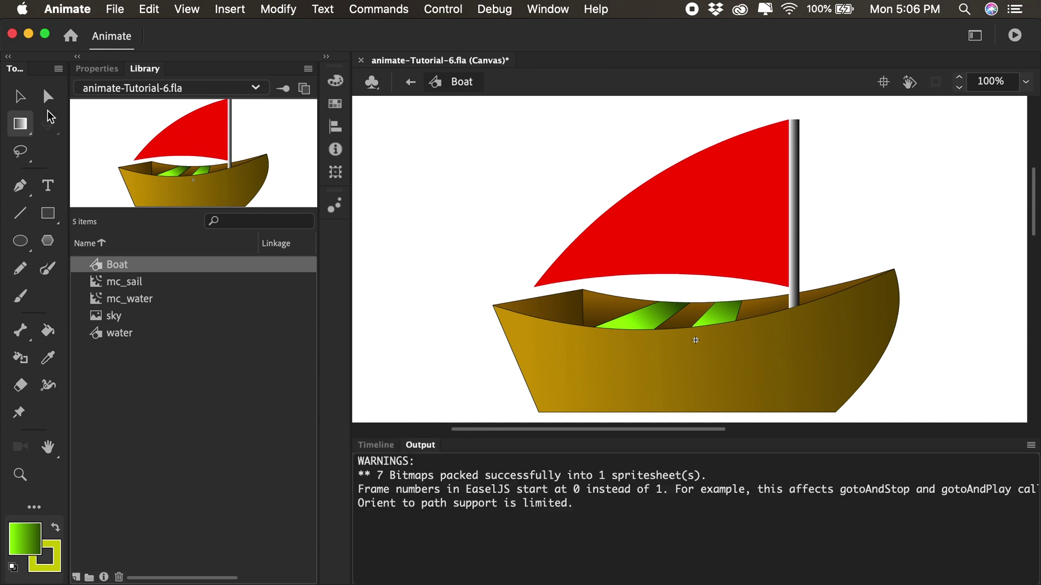
- Remove the hull's bottom edge and right side outline strokes
{"action": "left_click", "coordinate": [12, 102]}
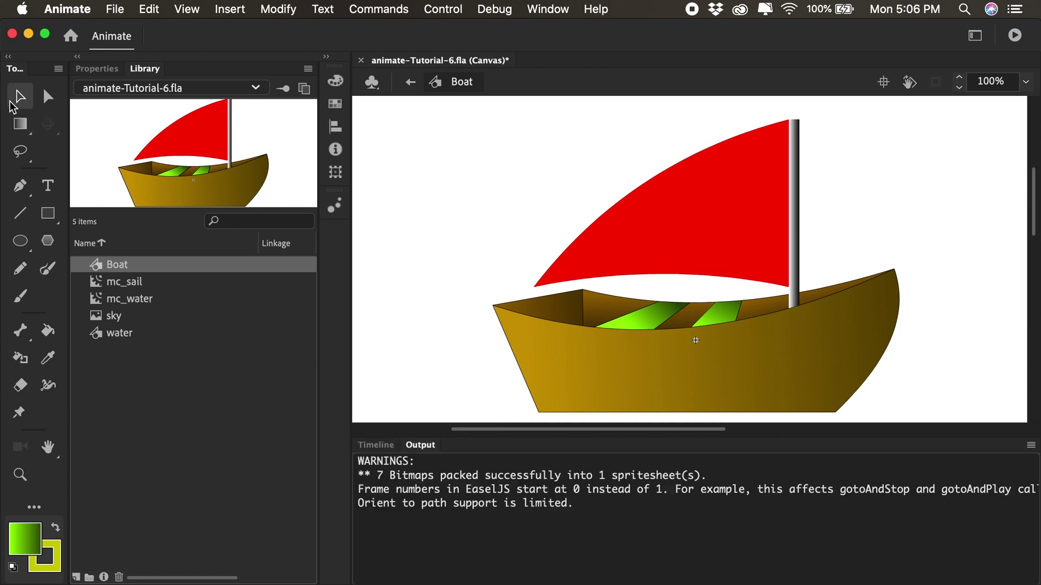
{"action": "left_click", "coordinate": [629, 412]}
{"action": "key", "text": "Escape"}
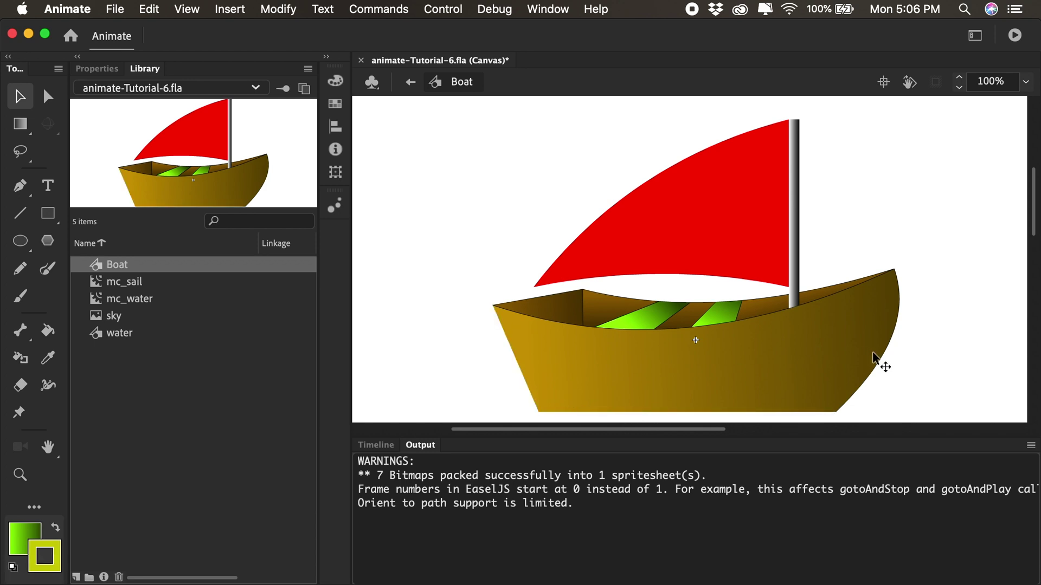
{"action": "left_click", "coordinate": [885, 356]}
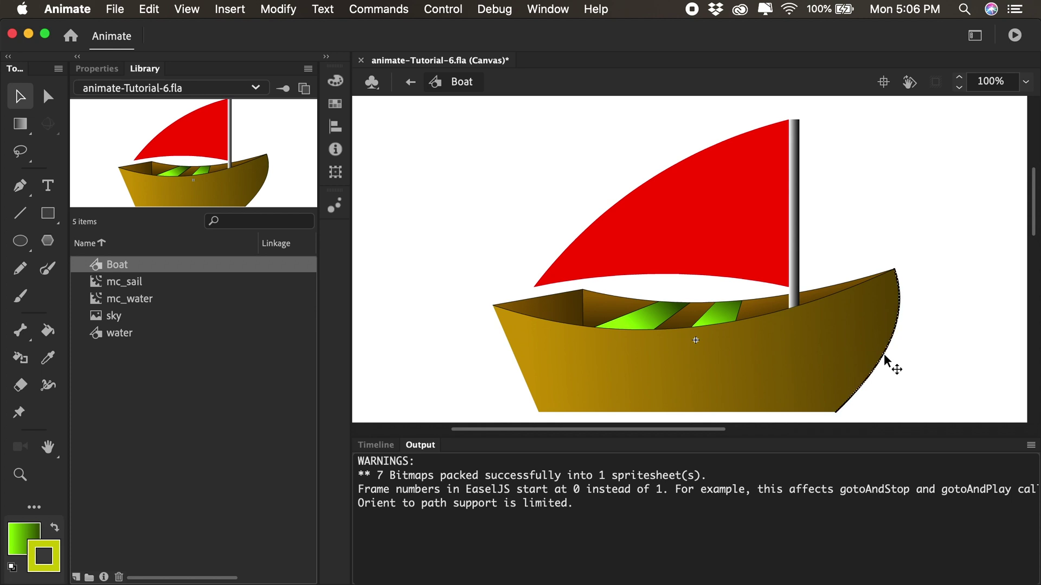
{"action": "key", "text": "Escape"}
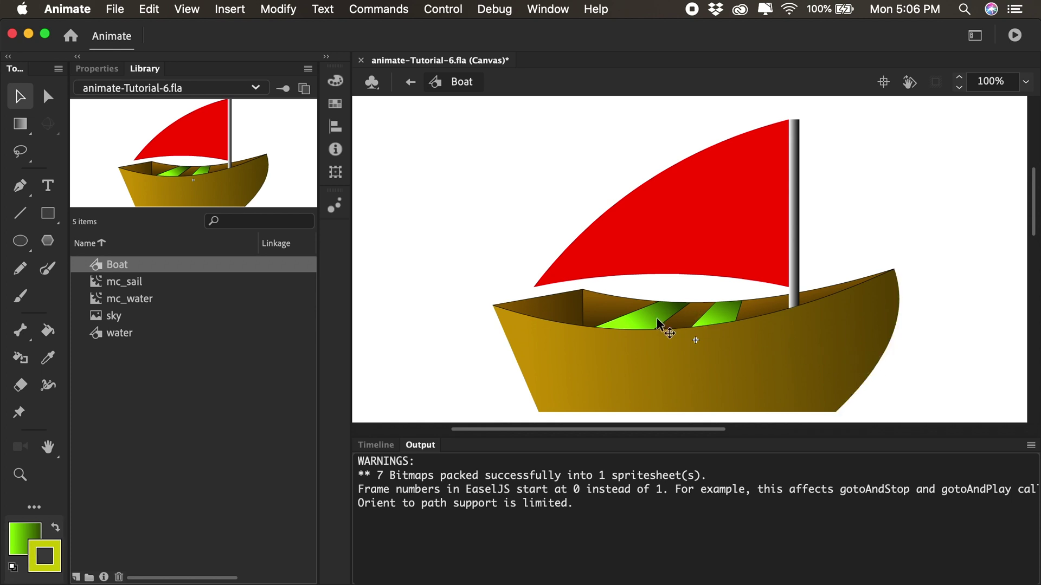
- Delete the seat stripes' edge strokes and the inner vertical edge stroke
{"action": "left_click", "coordinate": [624, 317]}
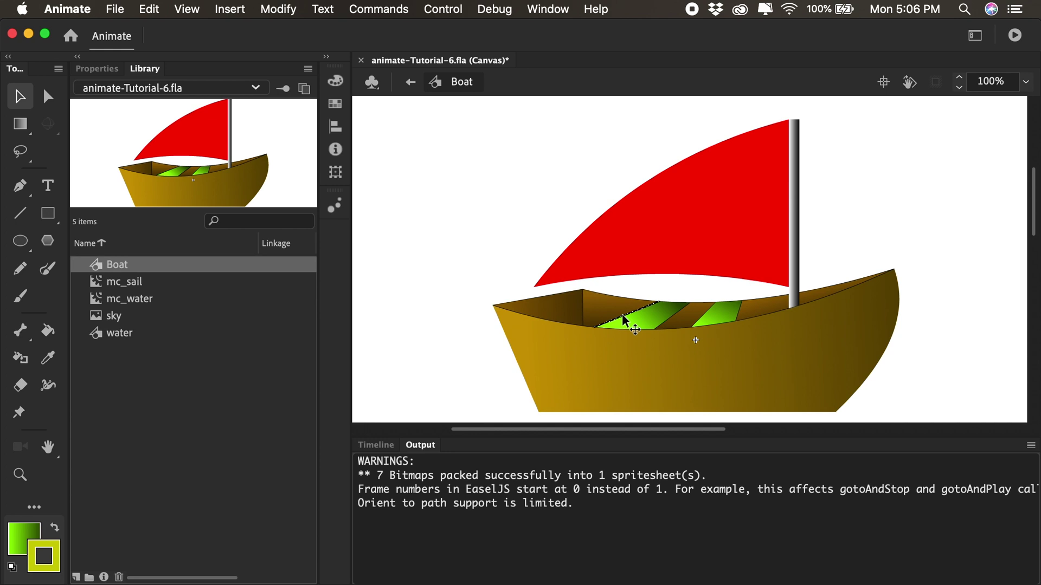
{"action": "key", "text": "Escape"}
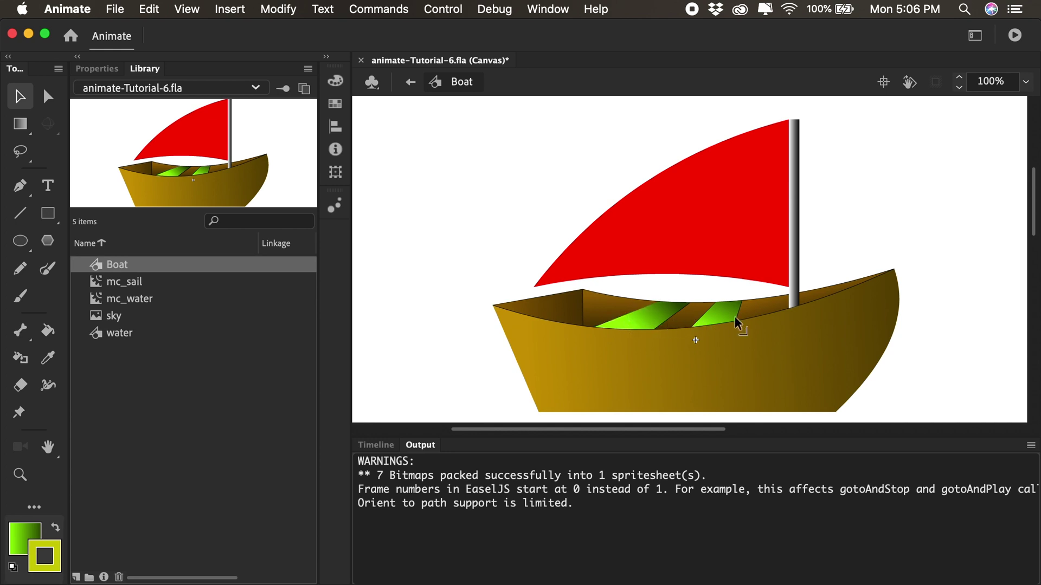
{"action": "left_click", "coordinate": [705, 318]}
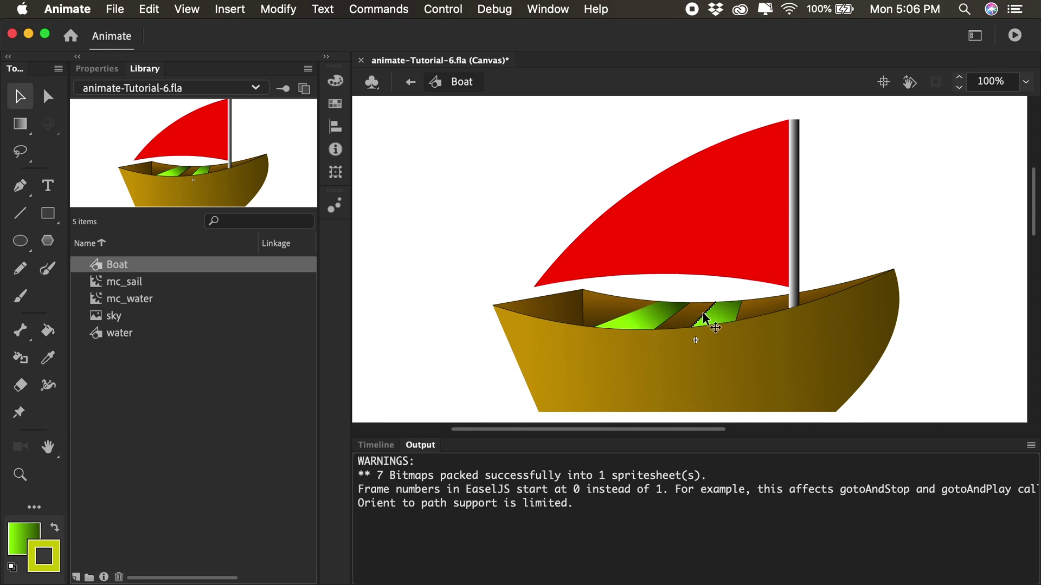
{"action": "left_click", "coordinate": [583, 314]}
{"action": "key", "text": "Delete"}
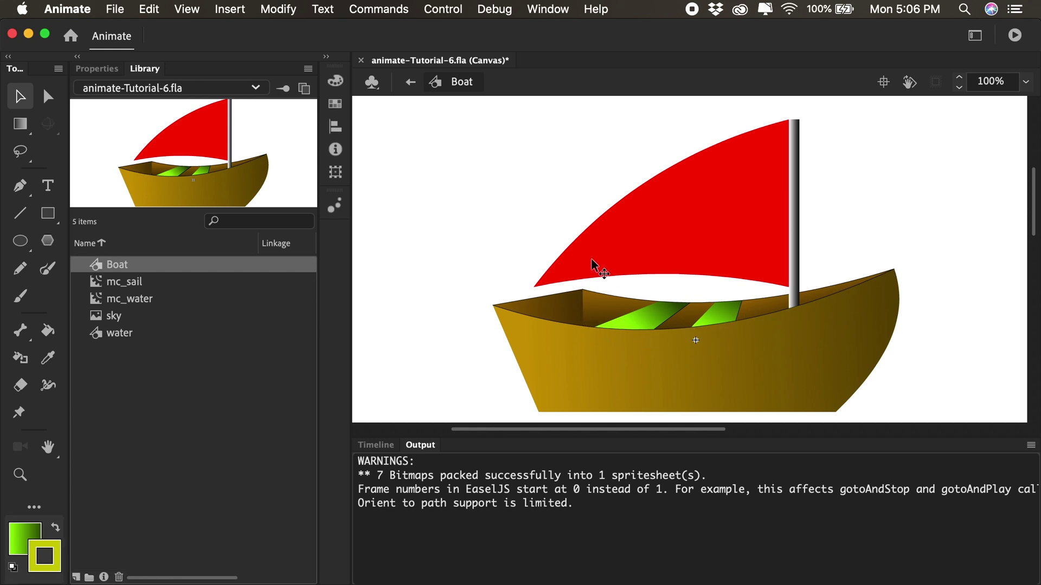
- Set the connected top rim strokes to stroke size 4 and colour them yellow
{"action": "double_click", "coordinate": [582, 329]}
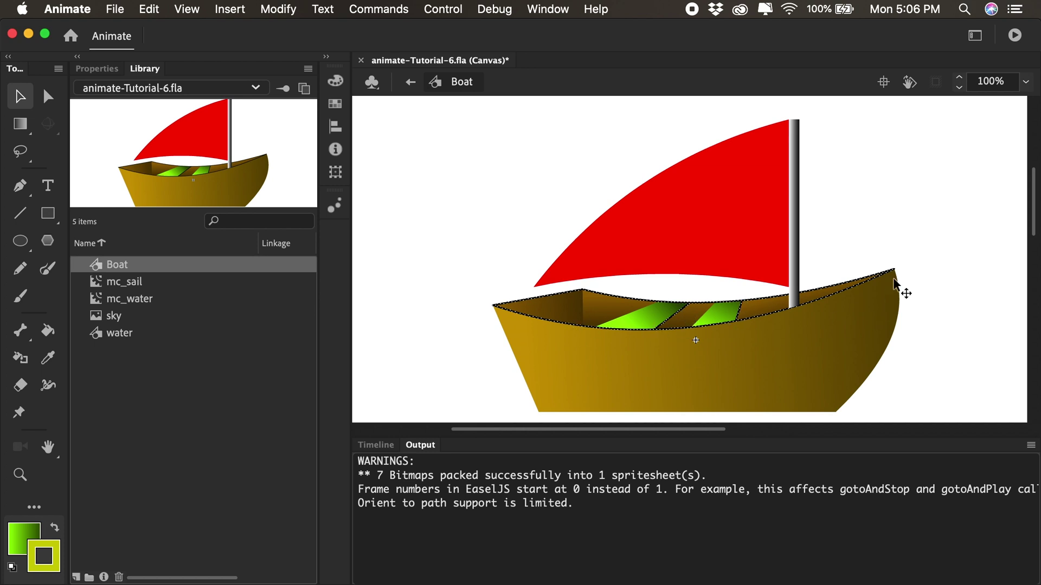
{"action": "left_click", "coordinate": [97, 68]}
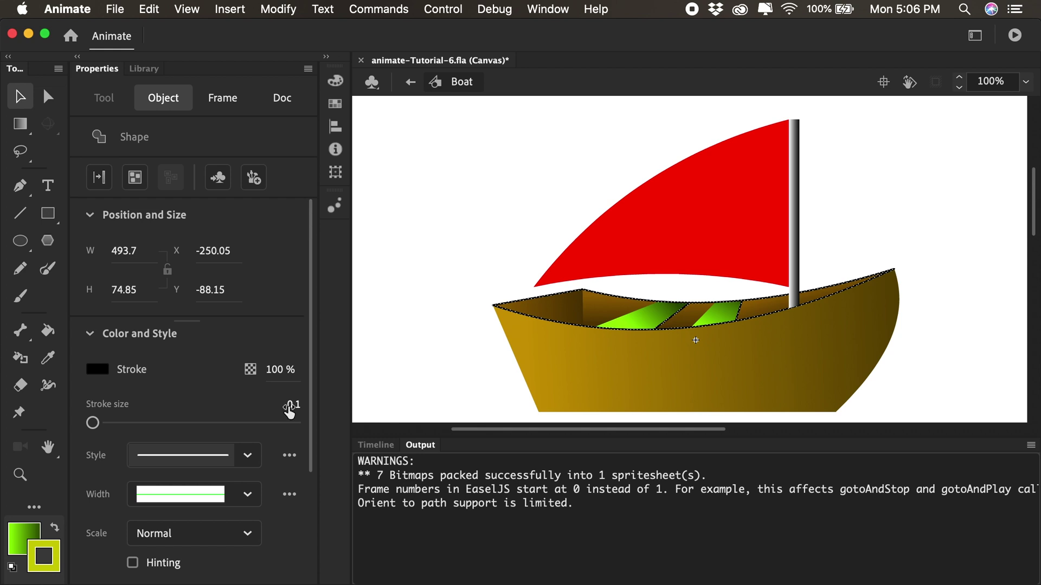
{"action": "left_click", "coordinate": [293, 405]}
{"action": "type", "text": "2"}
{"action": "key", "text": "Return"}
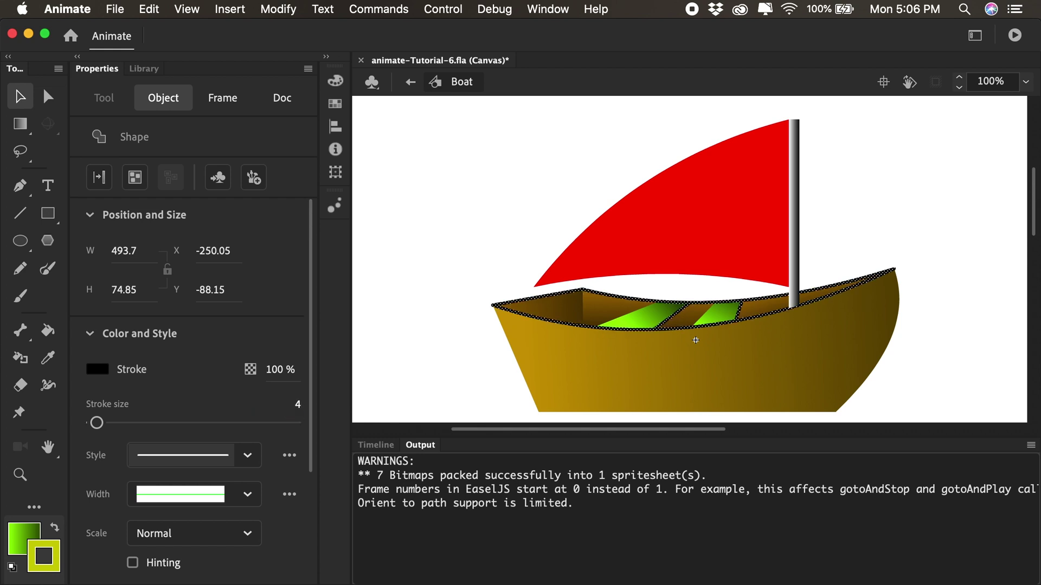
{"action": "left_click", "coordinate": [43, 556]}
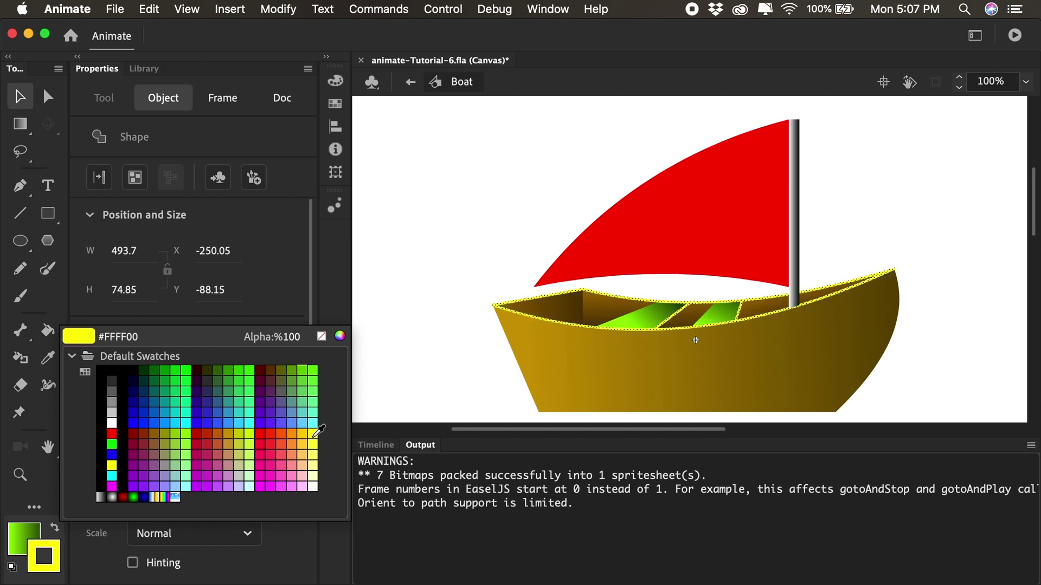
{"action": "left_click", "coordinate": [314, 433]}
{"action": "left_click", "coordinate": [425, 367]}
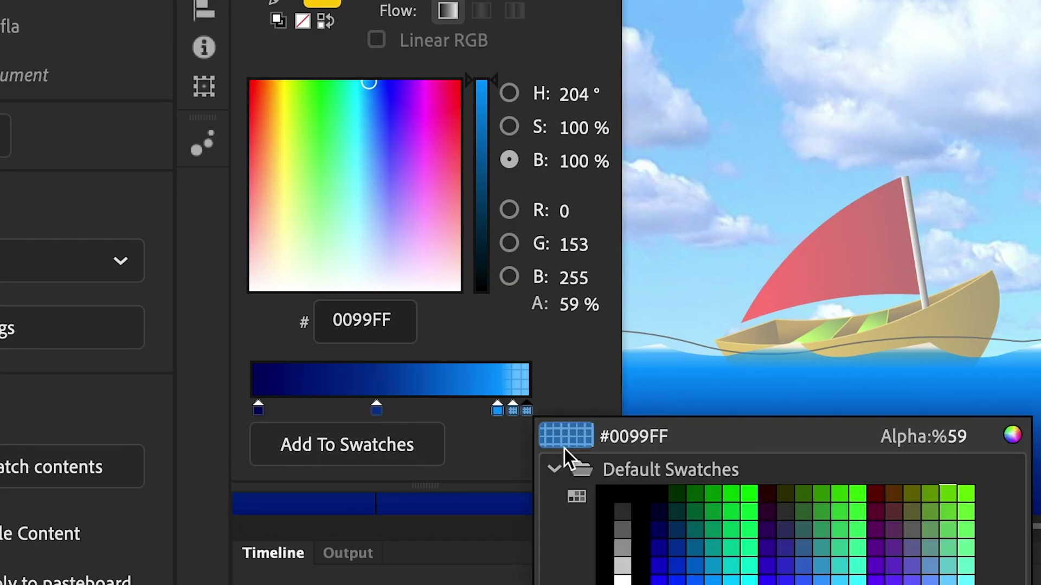
- Choose white from the swatches for the final water gradient stop and lower its alpha to 54%
{"action": "left_click", "coordinate": [627, 578]}
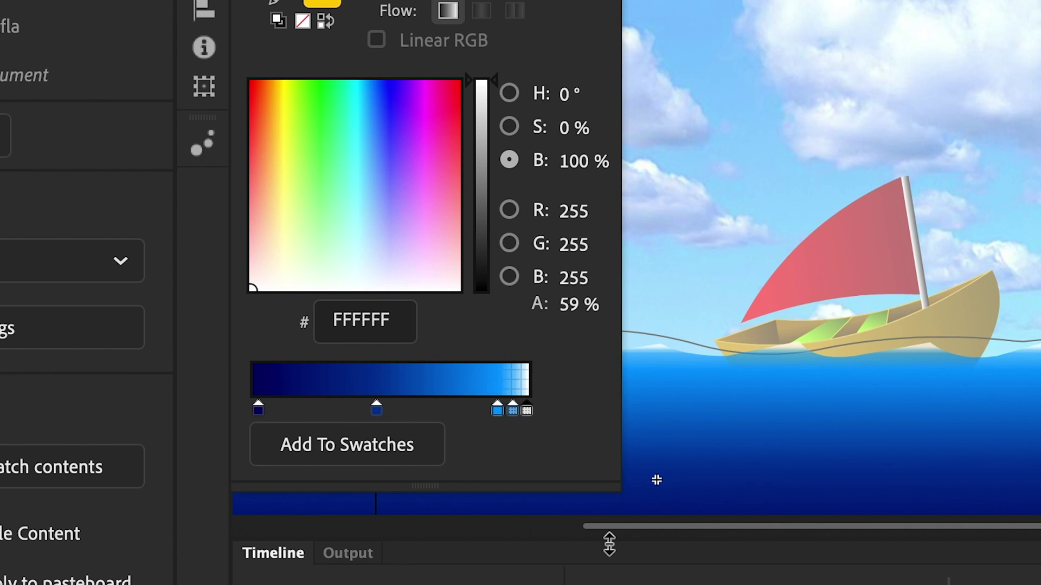
{"action": "left_click", "coordinate": [529, 409]}
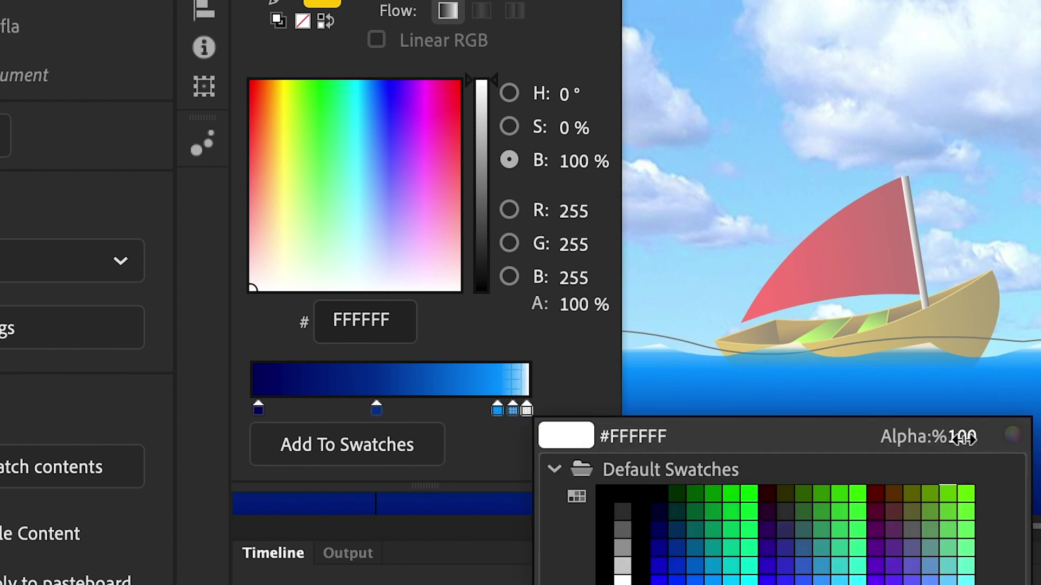
{"action": "left_click_drag", "start_coordinate": [964, 438], "coordinate": [914, 453]}
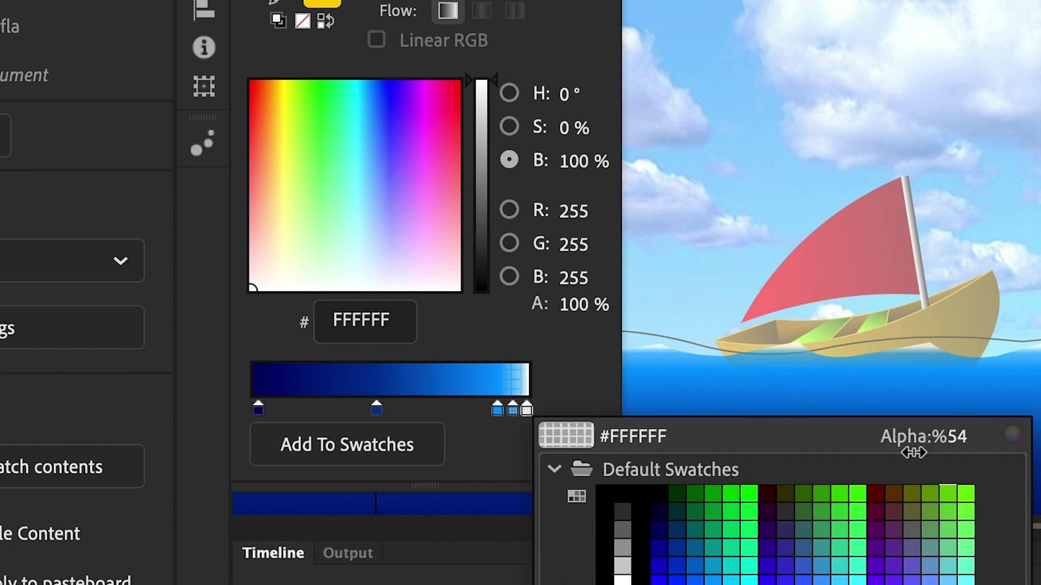
{"action": "key", "text": "Return"}
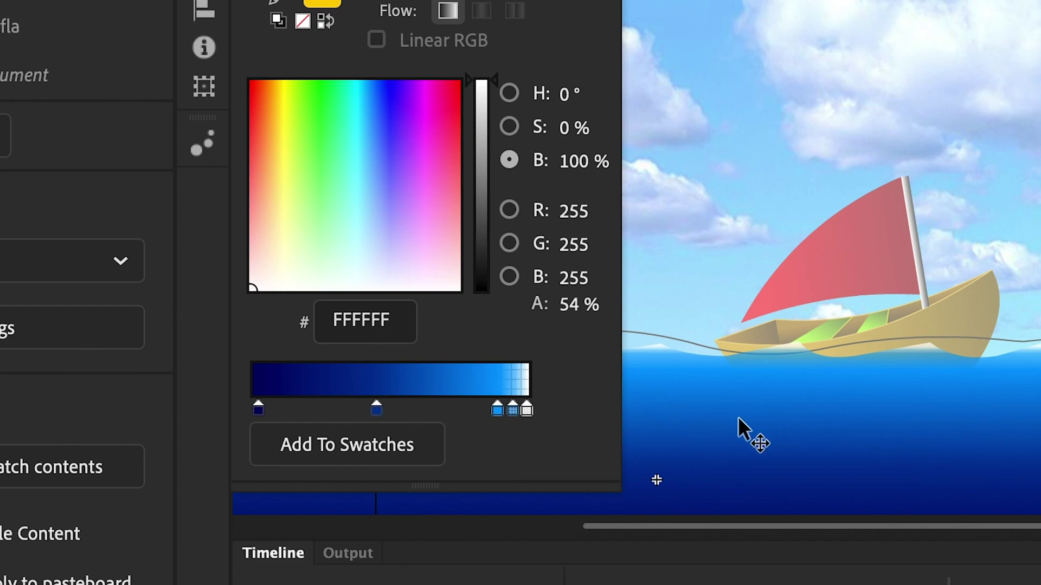